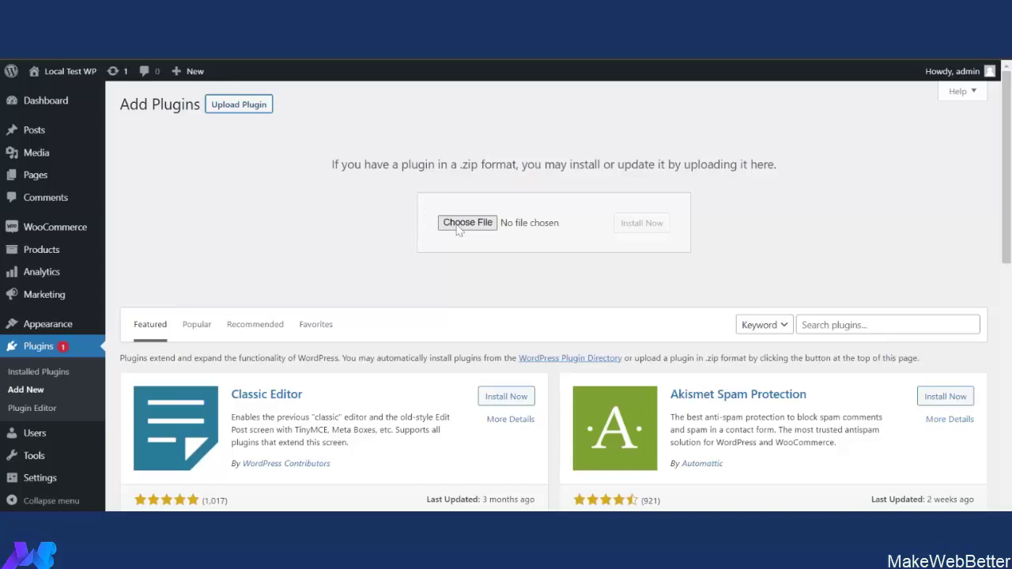
# Install and activate the Keap Integration for WooCommerce zip, then start connecting the Keap account.
pyautogui.click(467, 223)
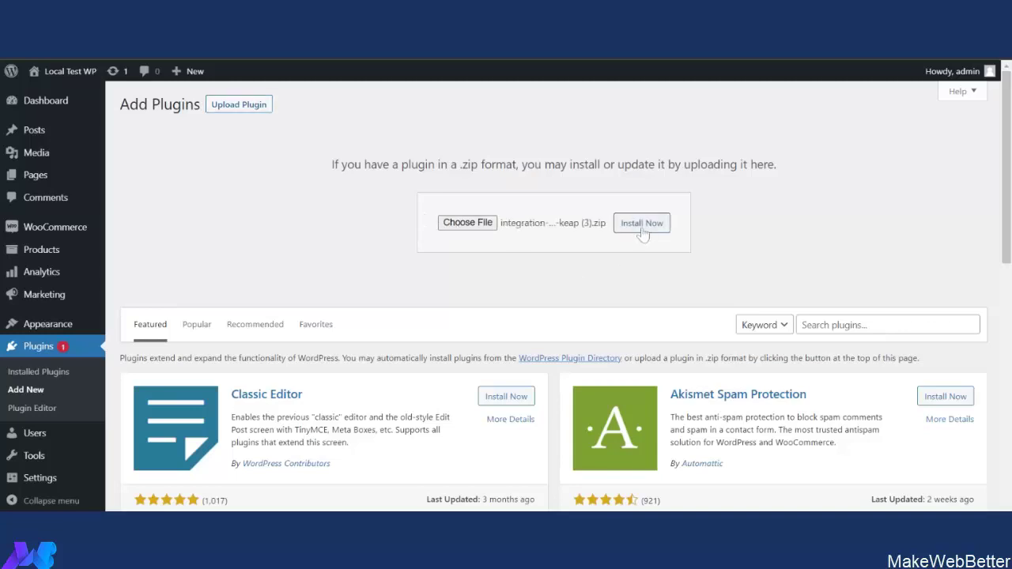
pyautogui.click(642, 224)
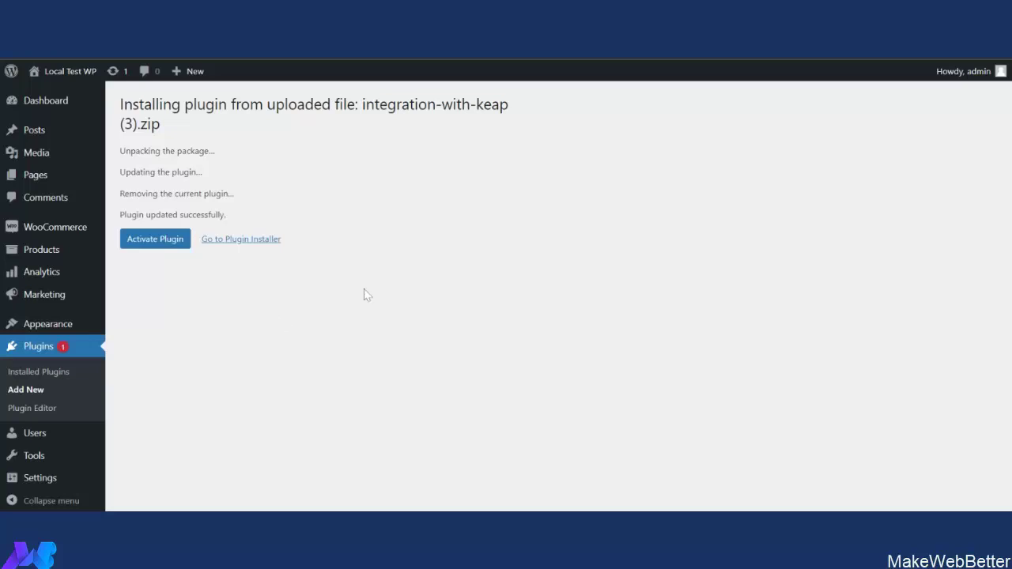
pyautogui.click(170, 246)
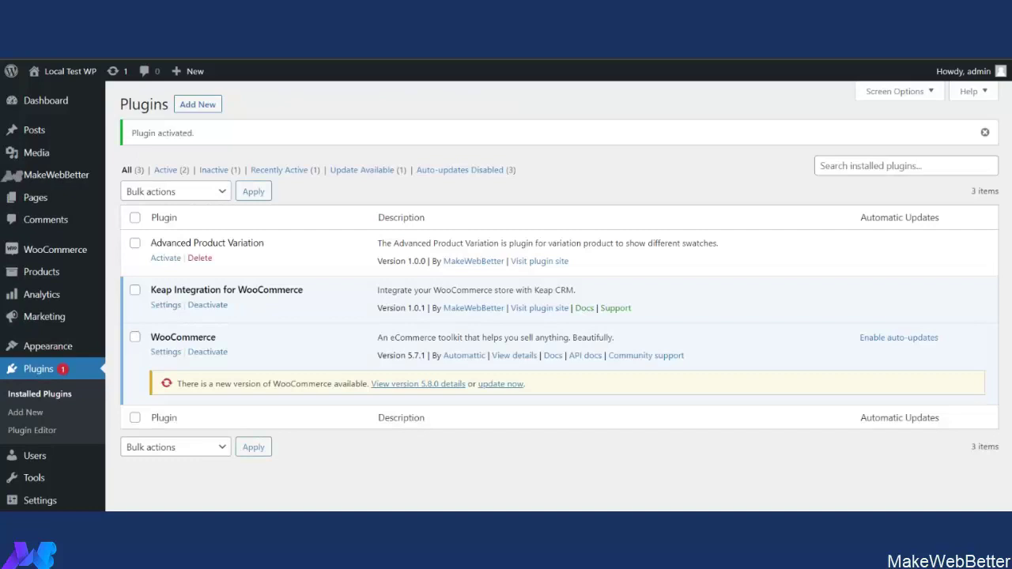
pyautogui.click(166, 305)
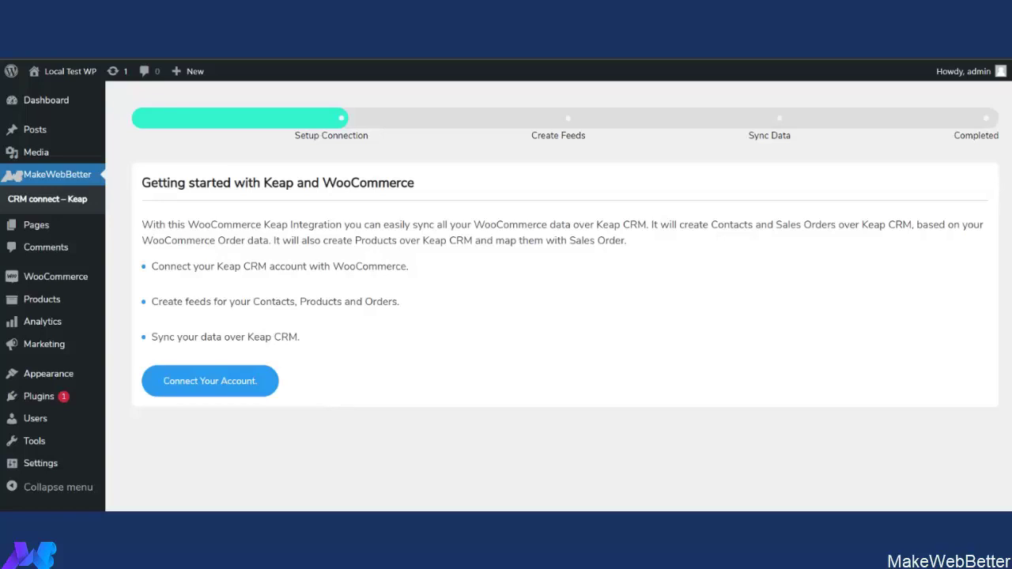
pyautogui.click(231, 383)
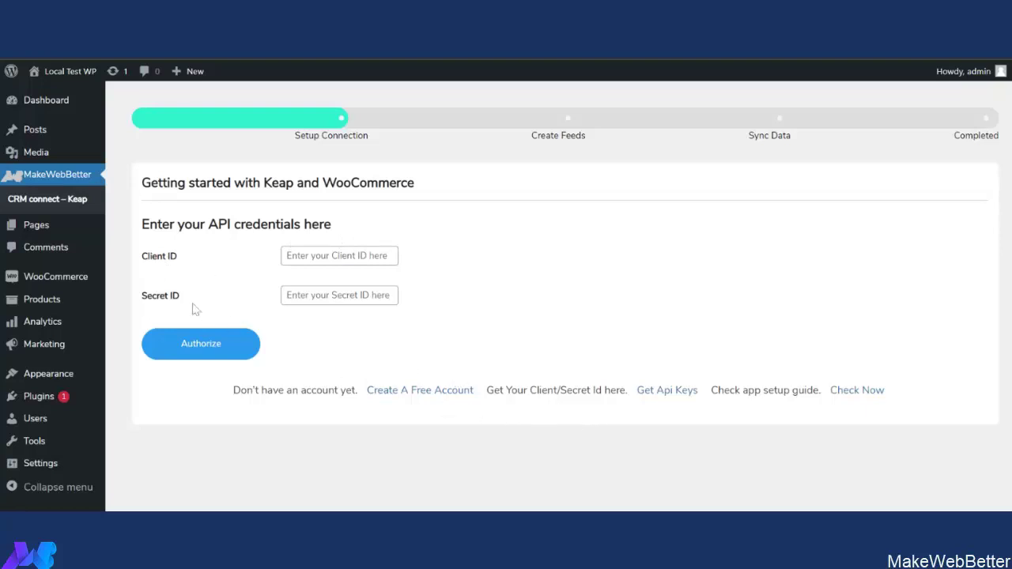
# Sign in to the Keap Developer Portal and copy the Integration with Keap app's API key.
pyautogui.click(676, 397)
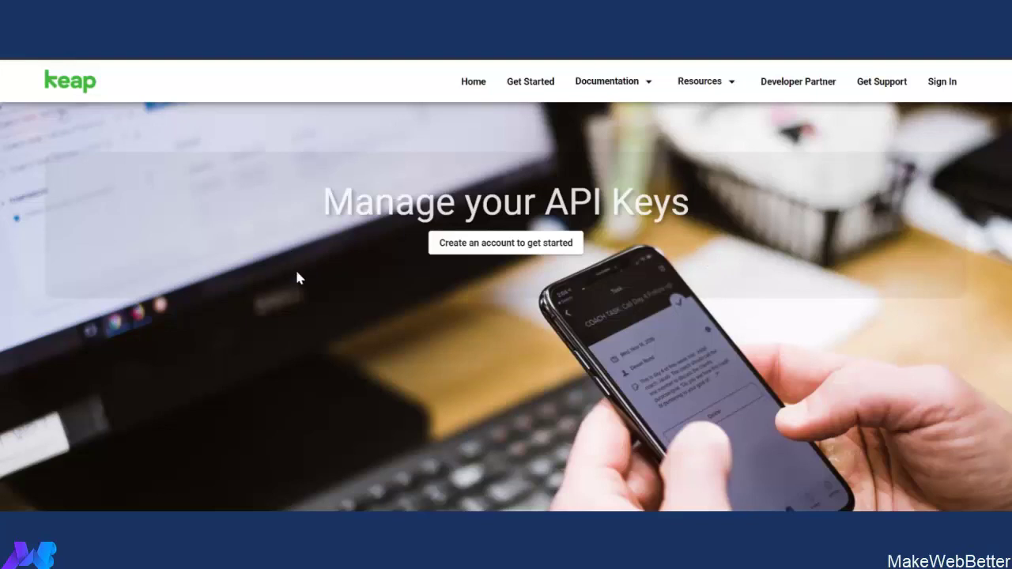
pyautogui.click(514, 252)
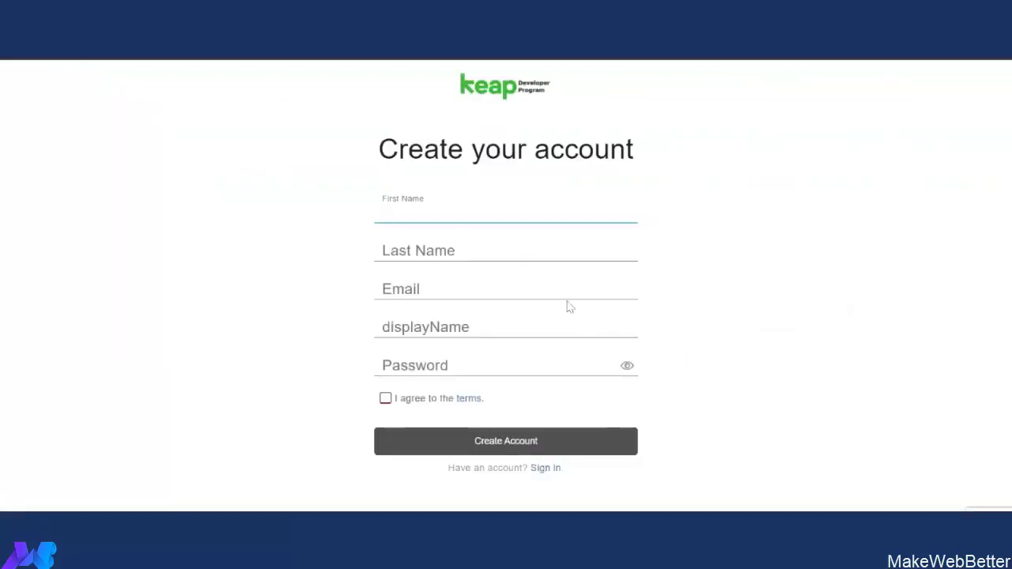
pyautogui.click(16, 59)
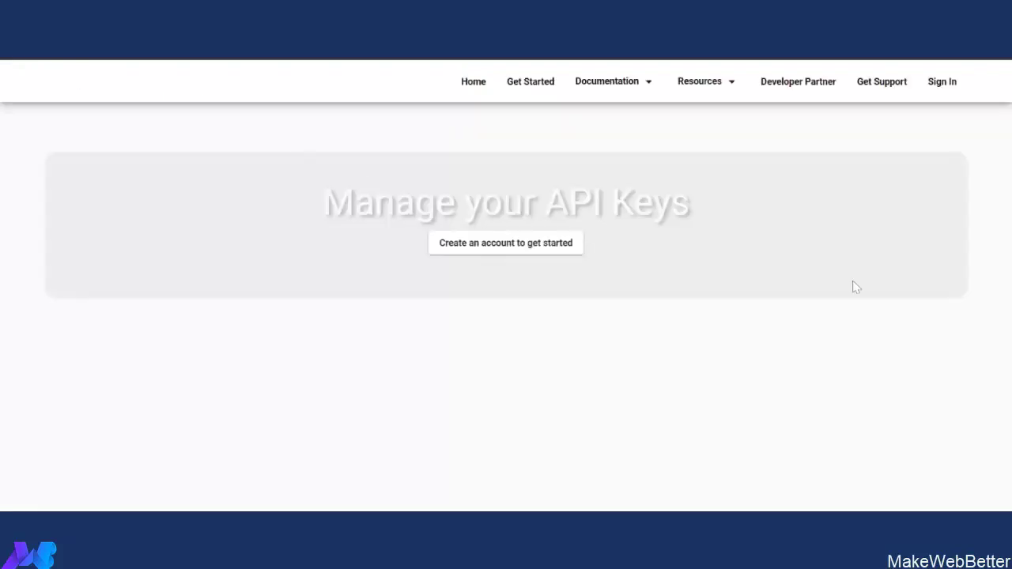
pyautogui.click(948, 91)
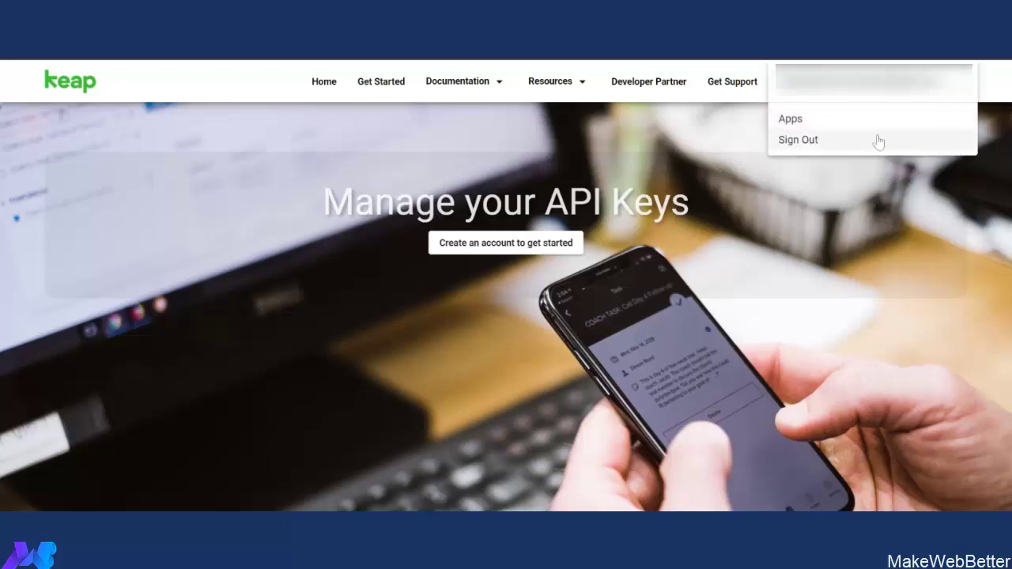
pyautogui.click(833, 127)
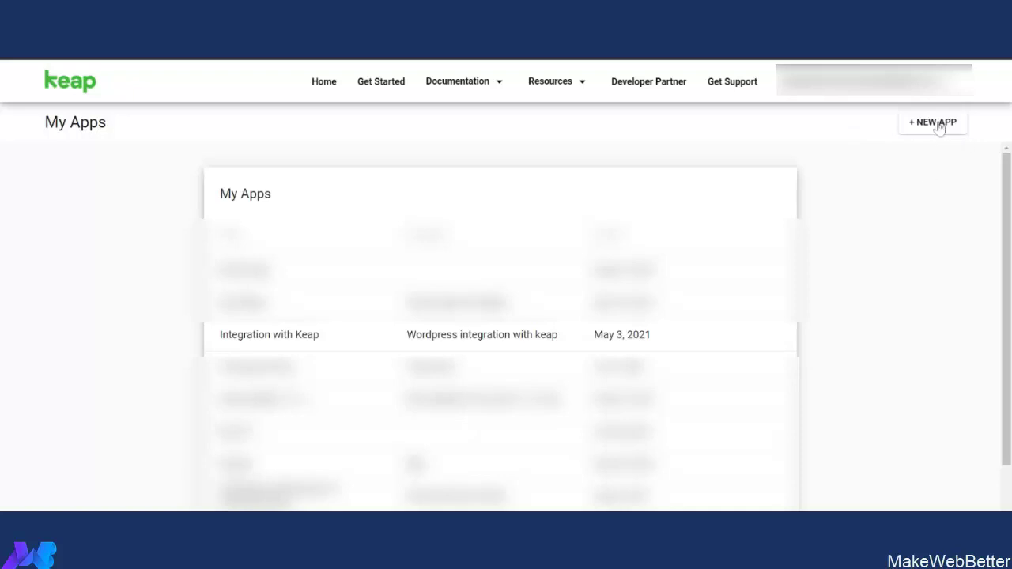
pyautogui.click(941, 124)
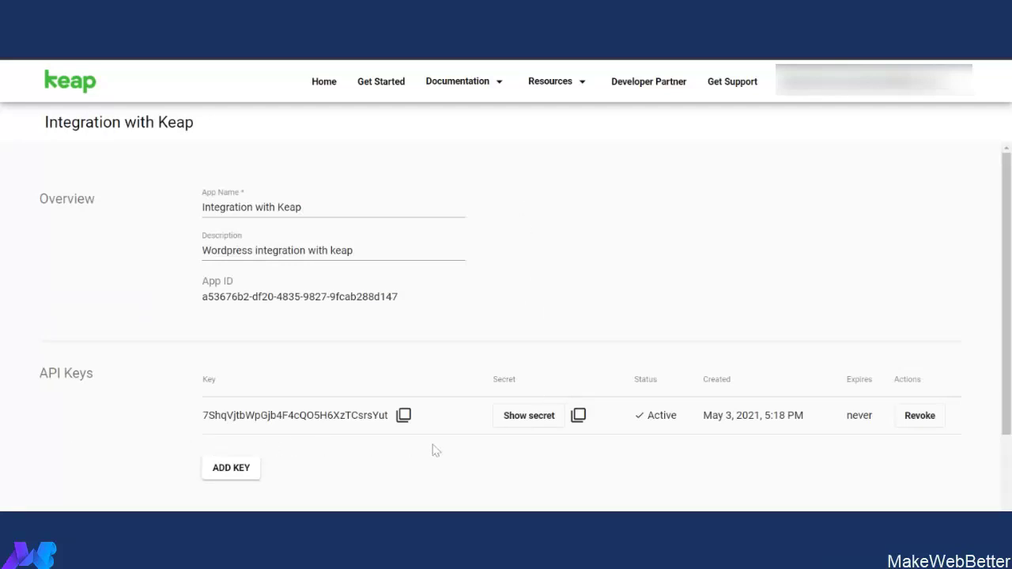
pyautogui.click(402, 419)
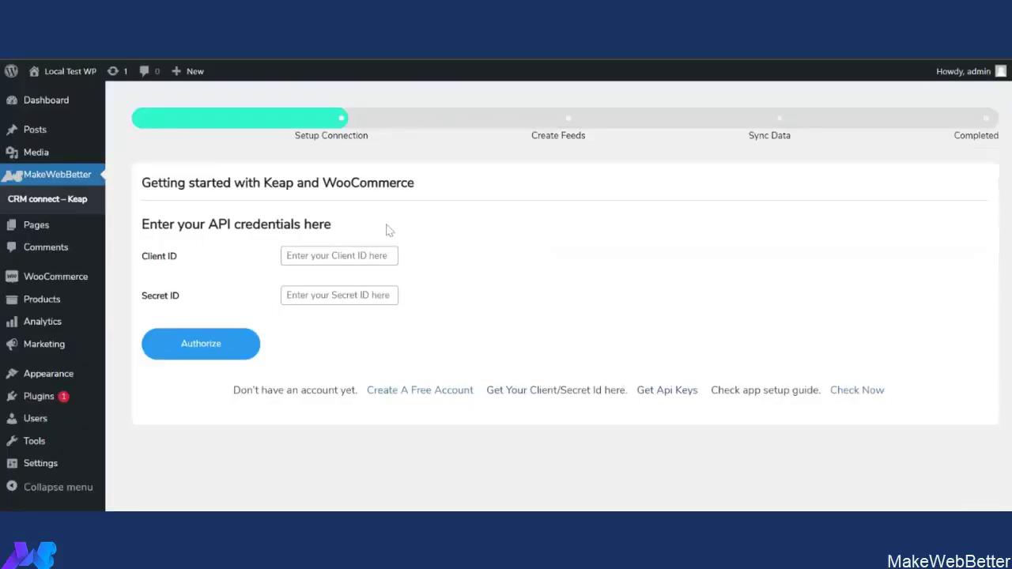
# Paste the API key as Client ID and the app secret as Secret ID, then Authorize.
pyautogui.click(334, 255)
pyautogui.hotkey('ctrl', 'v')
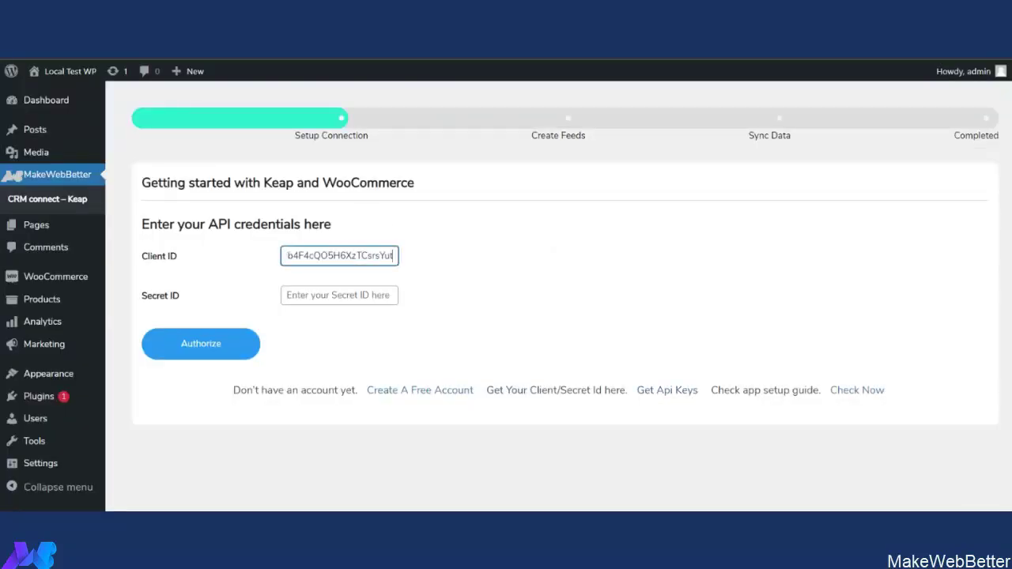
pyautogui.click(339, 295)
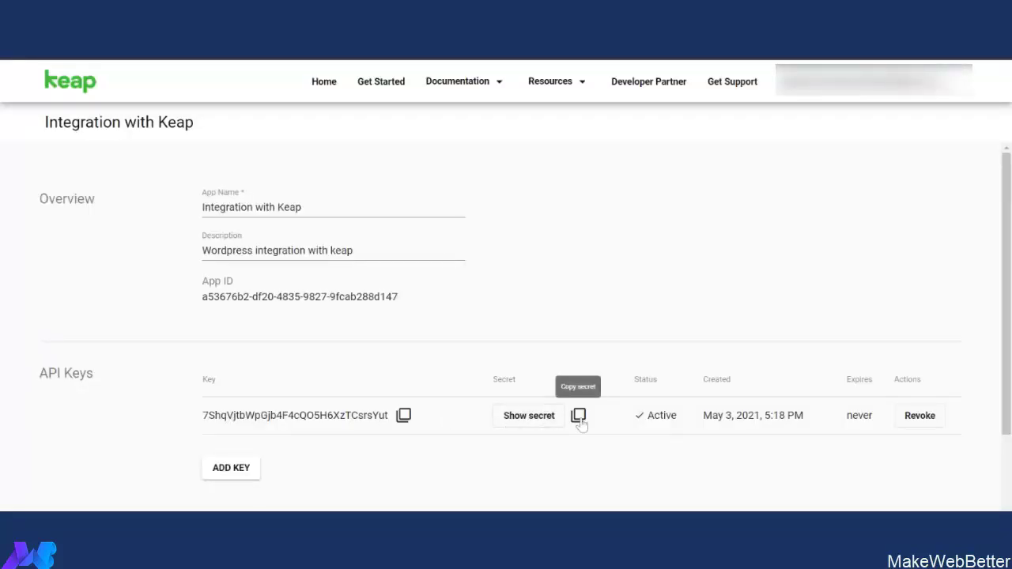
pyautogui.click(580, 423)
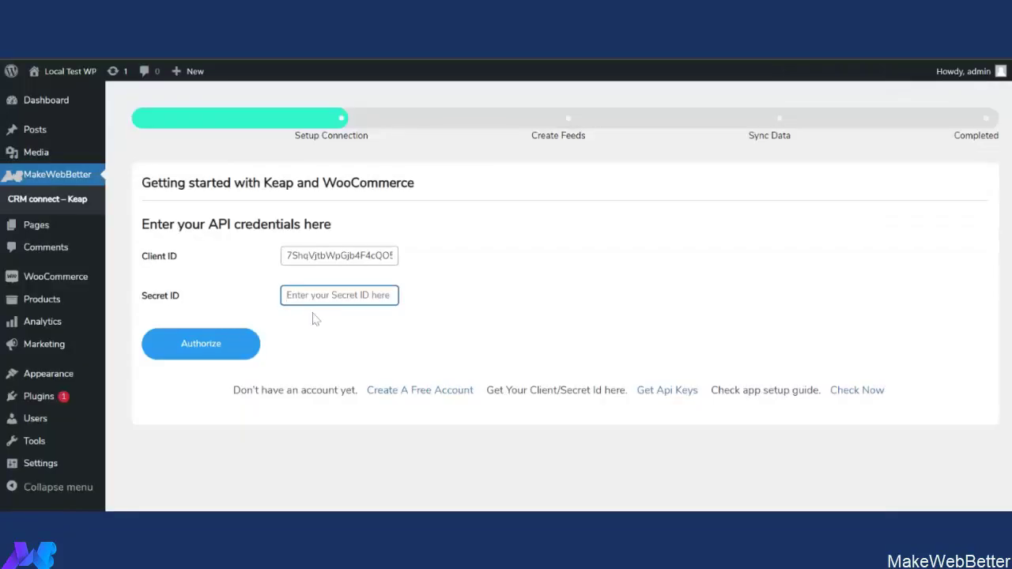
pyautogui.hotkey('ctrl', 'v')
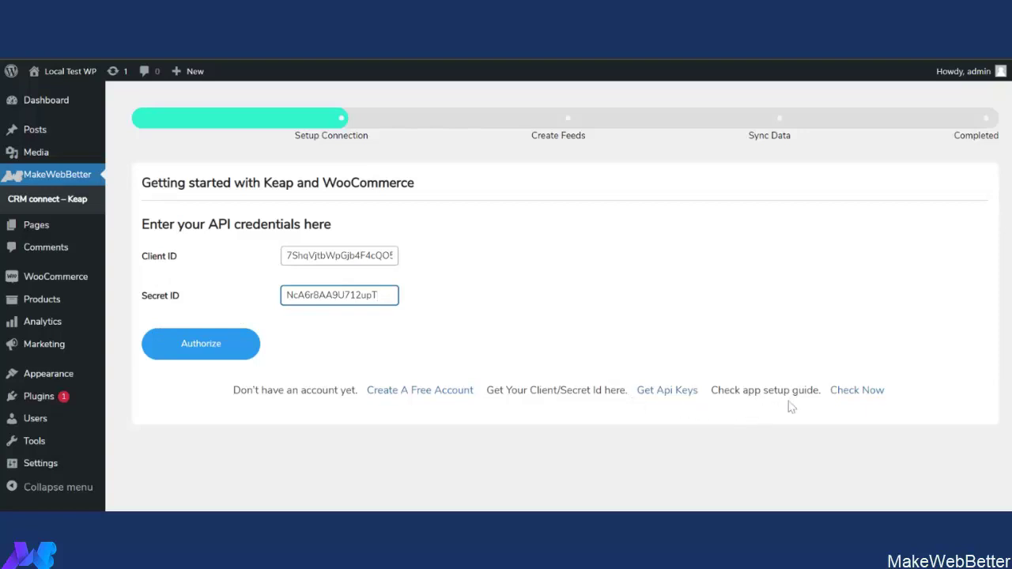
pyautogui.click(859, 395)
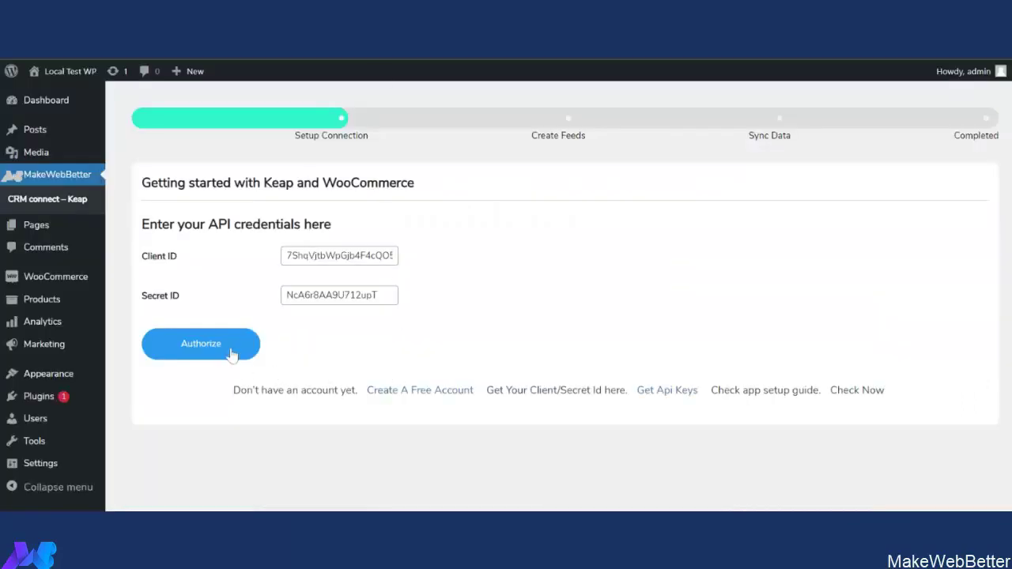
pyautogui.click(234, 348)
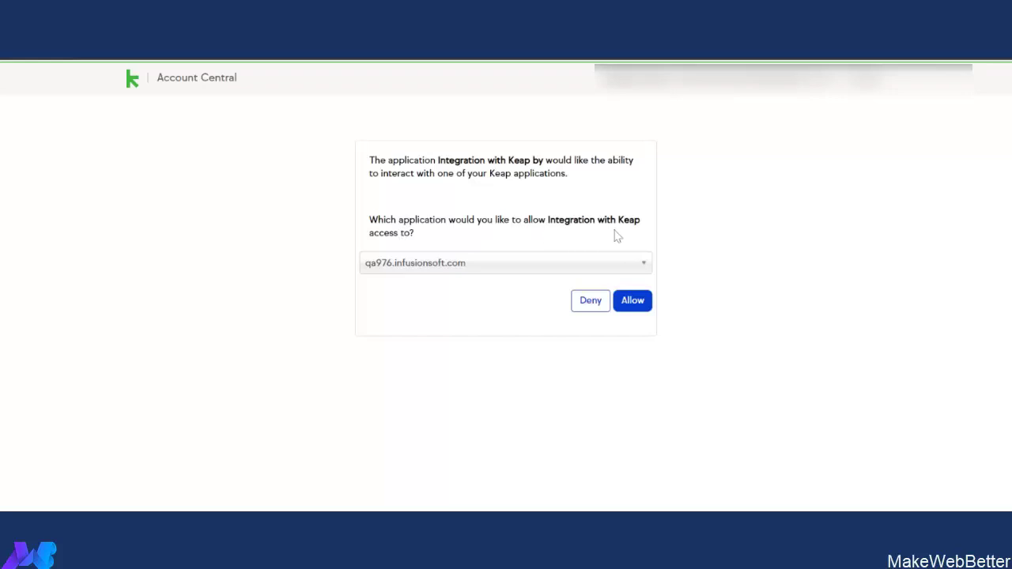
# Allow the Integration with Keap app access to the Keap account.
pyautogui.click(637, 311)
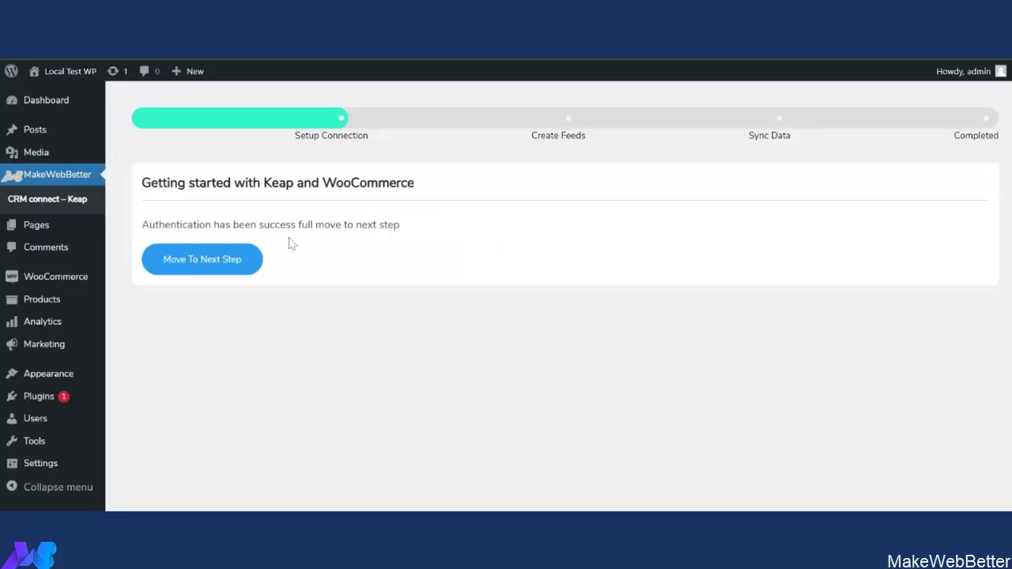
# Create the default contacts, products and orders feeds and move on to Sync Data.
pyautogui.click(201, 269)
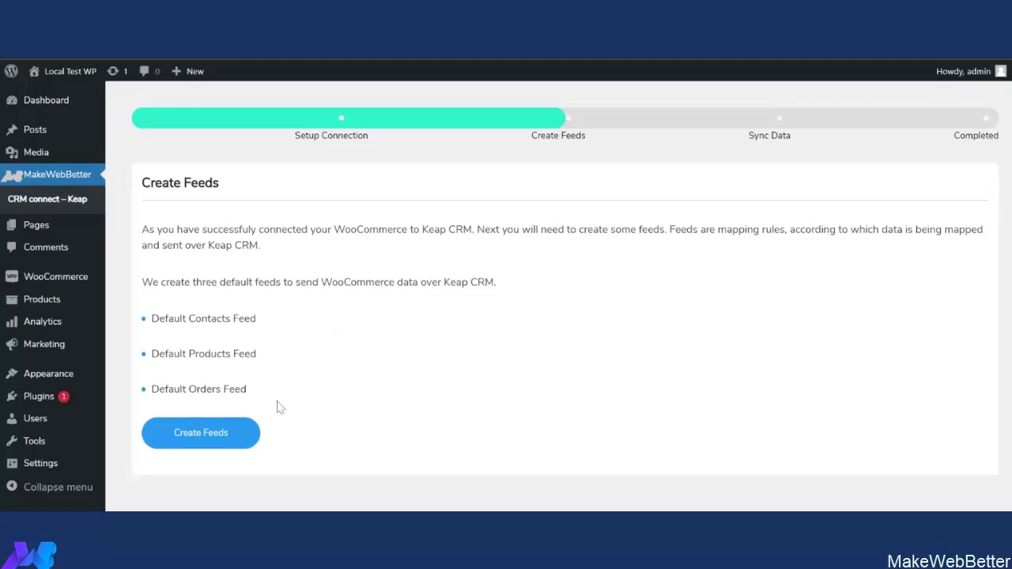
pyautogui.click(201, 443)
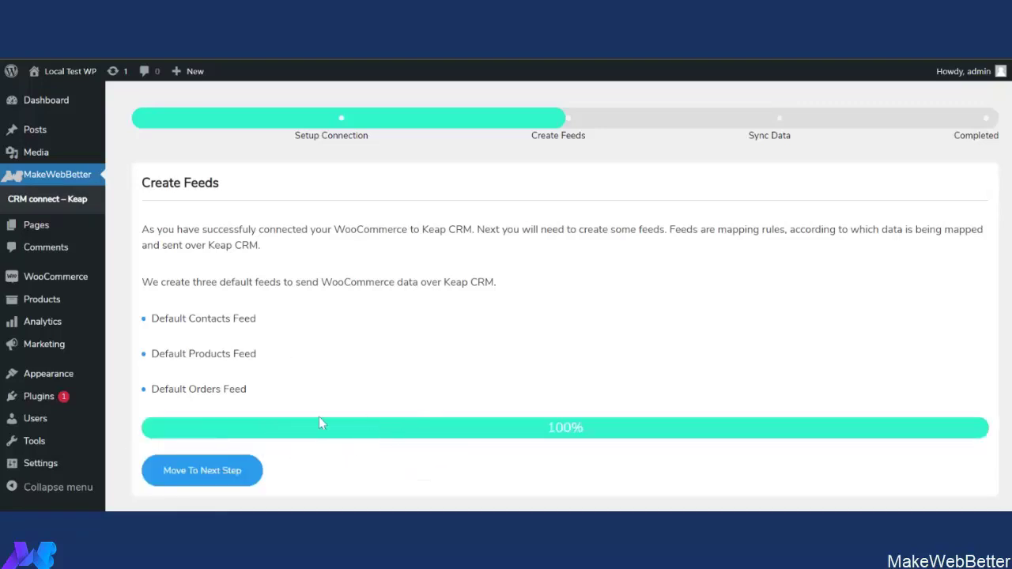
pyautogui.click(224, 473)
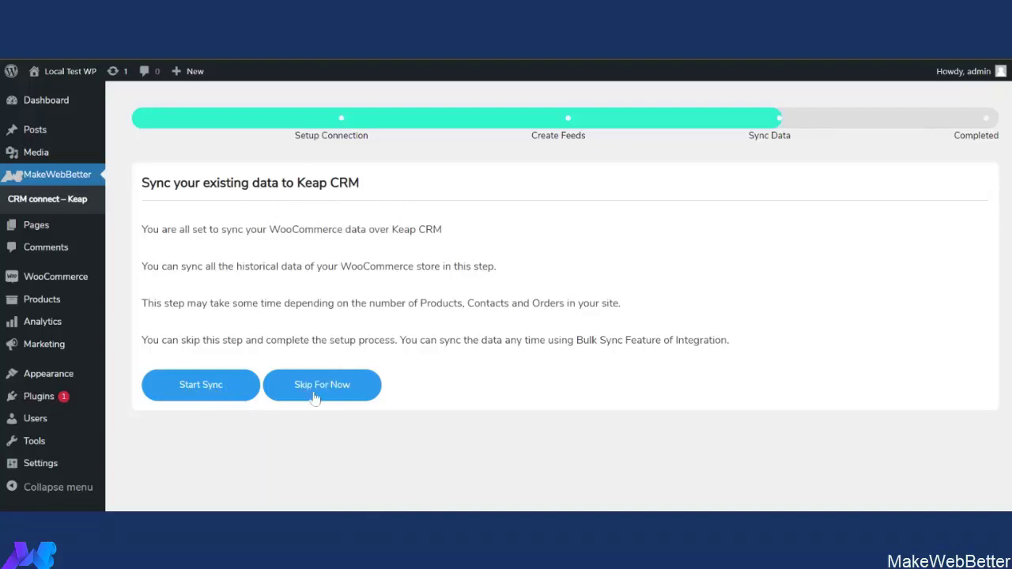
# Sync existing products, contacts and orders to Keap until all reach 100%, then finish.
pyautogui.click(197, 393)
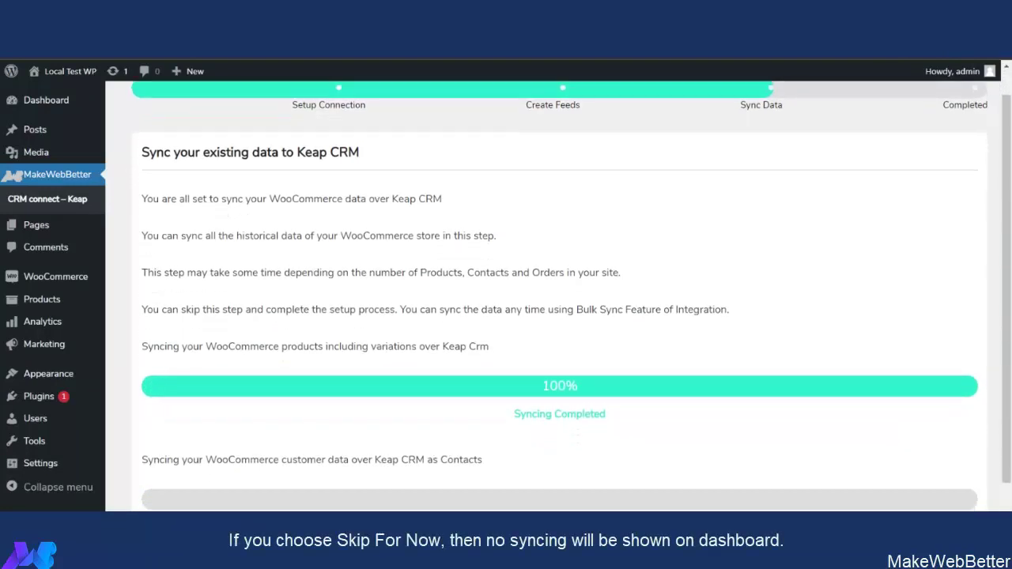
pyautogui.scroll(-2, 560, 293)
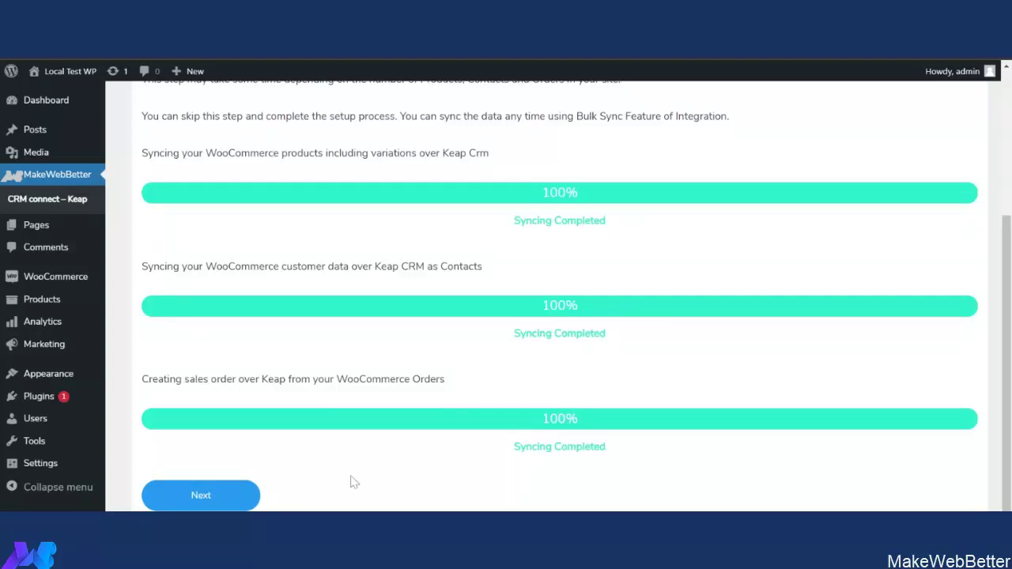
pyautogui.scroll(-1, 379, 468)
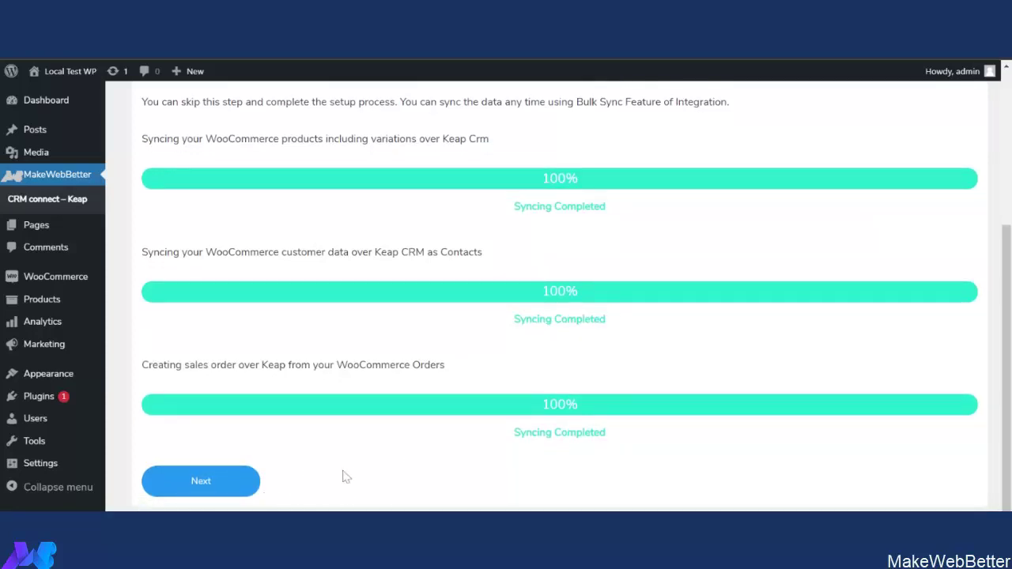
pyautogui.click(212, 493)
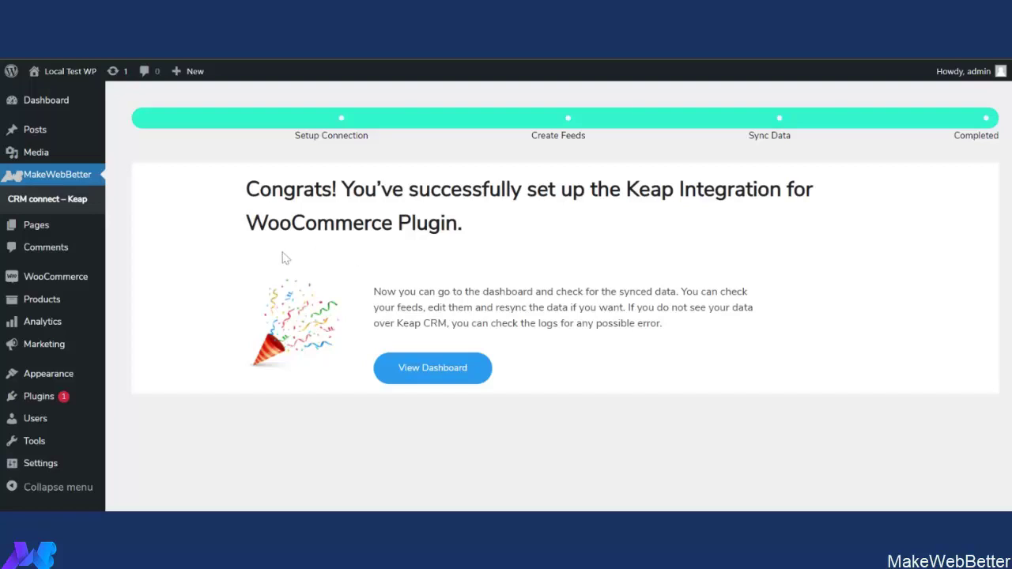
# View the dashboard showing 5 contacts, 26 products and 8 orders, collapsing the connection details.
pyautogui.click(435, 381)
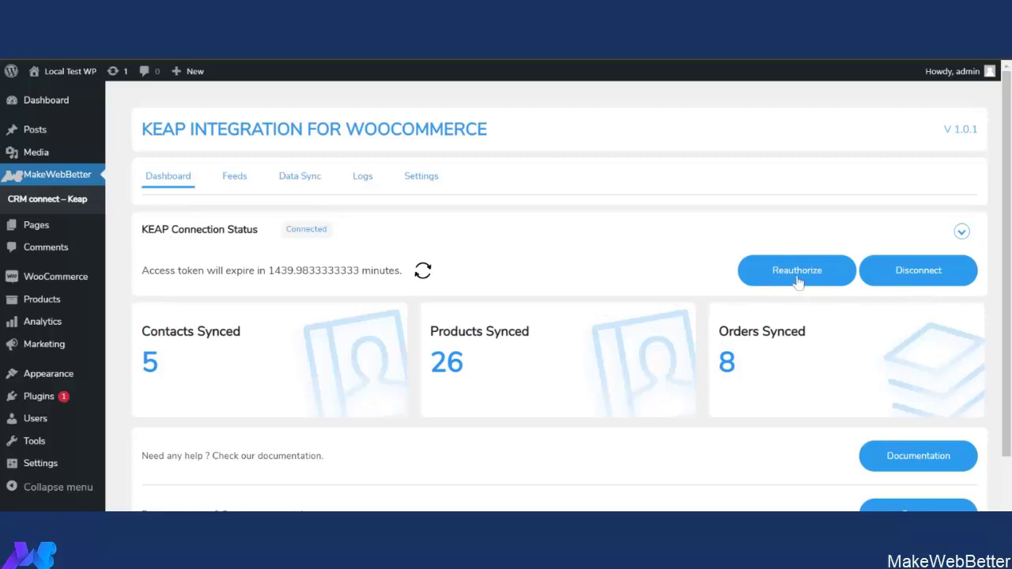
pyautogui.click(962, 230)
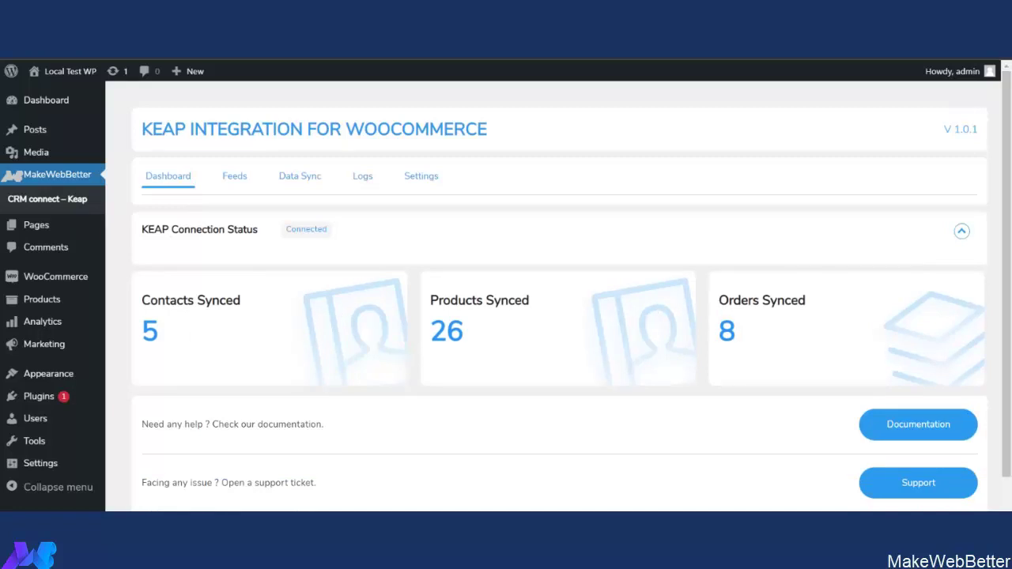
pyautogui.scroll(-2, 520, 406)
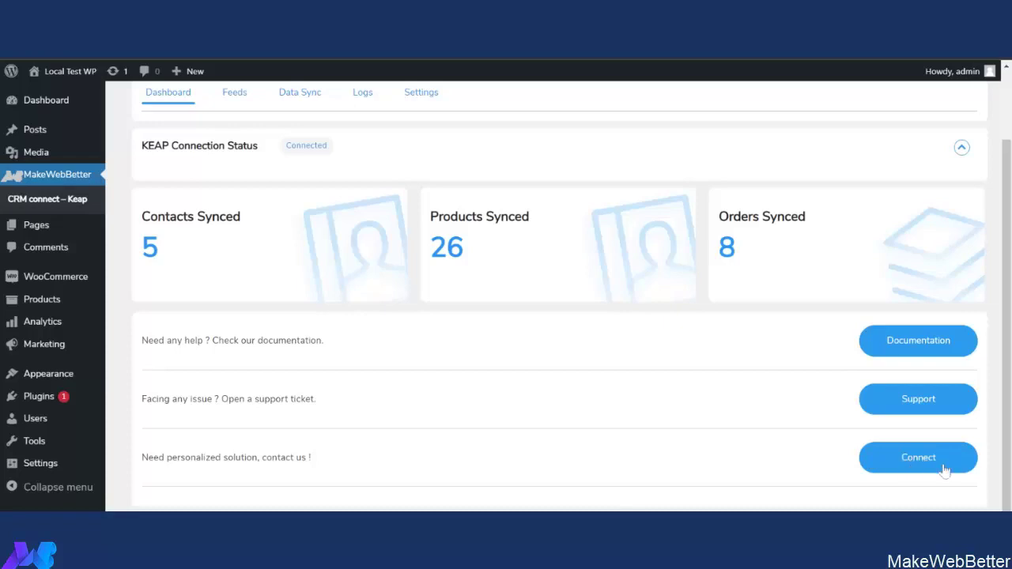
pyautogui.scroll(2, 540, 465)
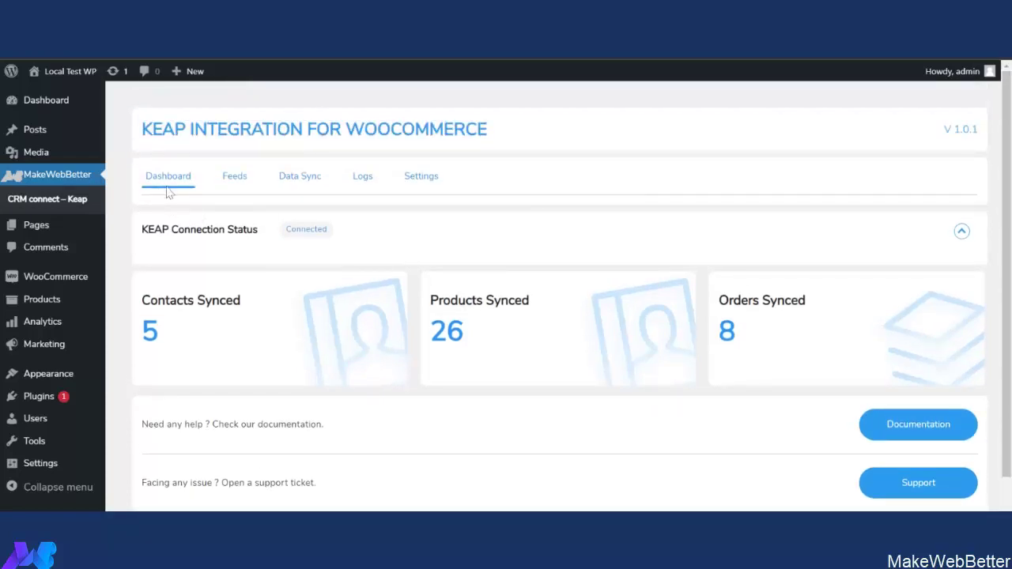
# Open the Feeds tab listing the Contacts, Sales Order and Products feeds.
pyautogui.click(236, 179)
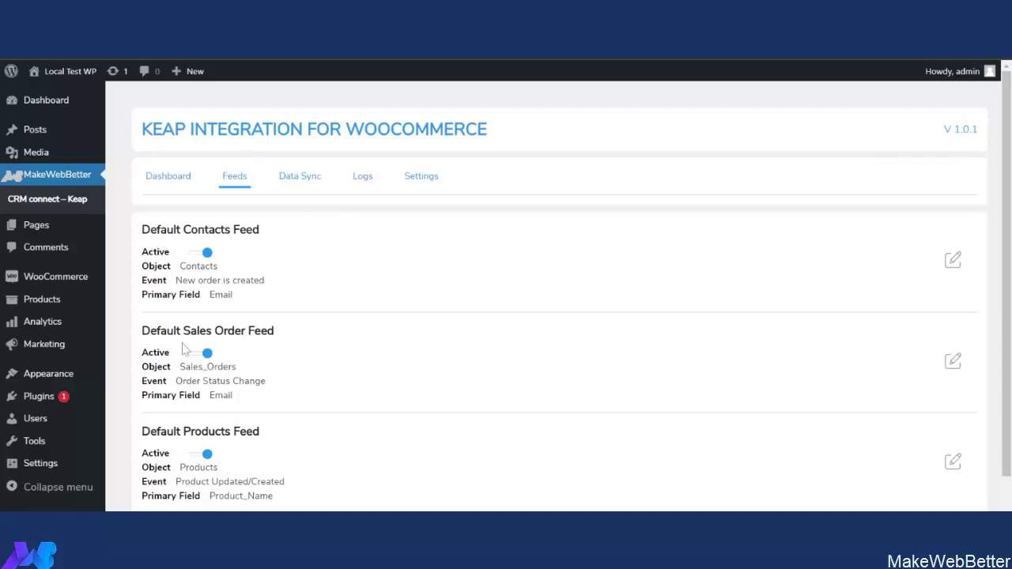
pyautogui.scroll(-1, 402, 369)
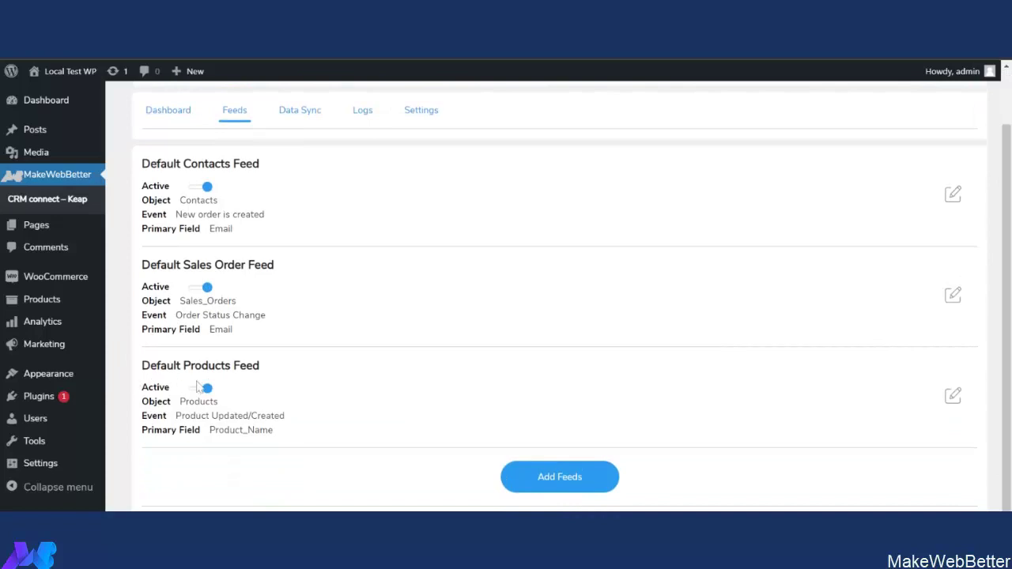
pyautogui.scroll(1, 664, 386)
pyautogui.scroll(-2, 580, 382)
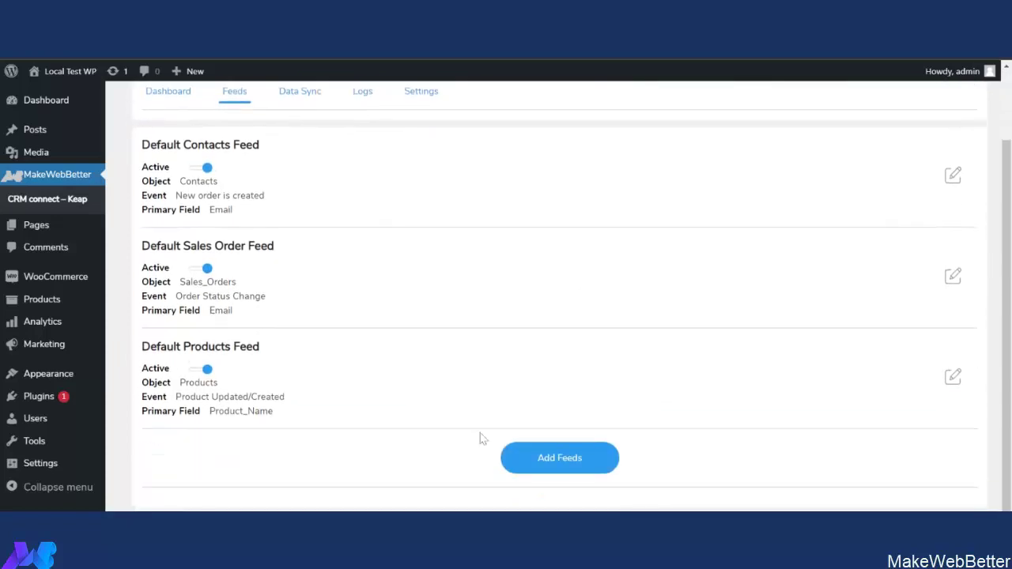
pyautogui.click(548, 464)
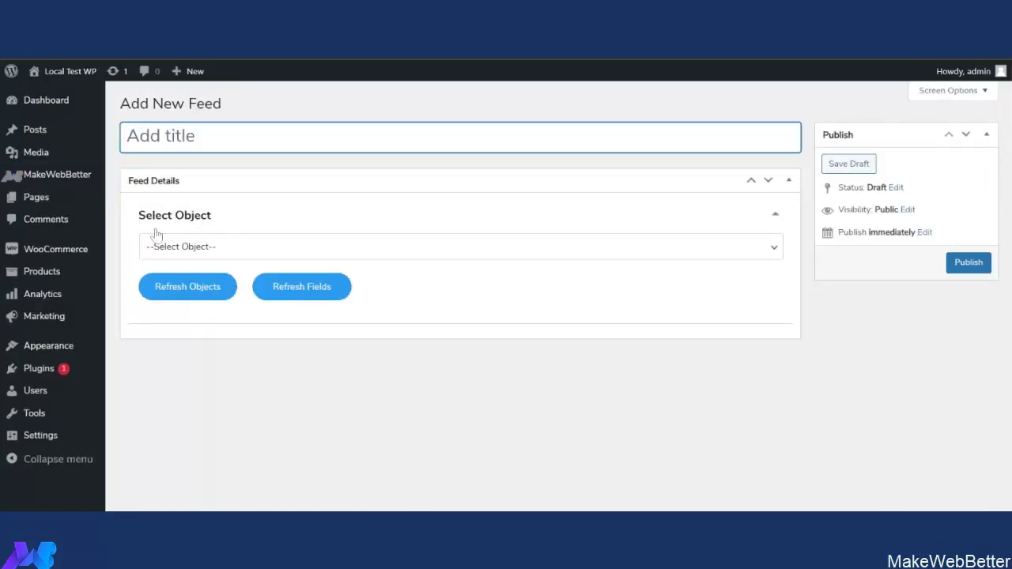
pyautogui.click(309, 248)
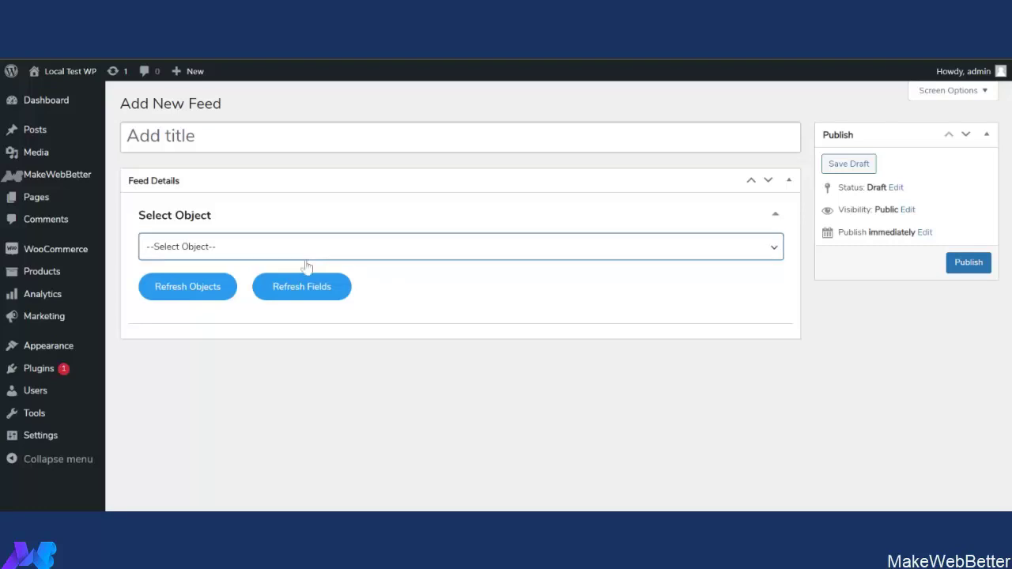
pyautogui.click(358, 403)
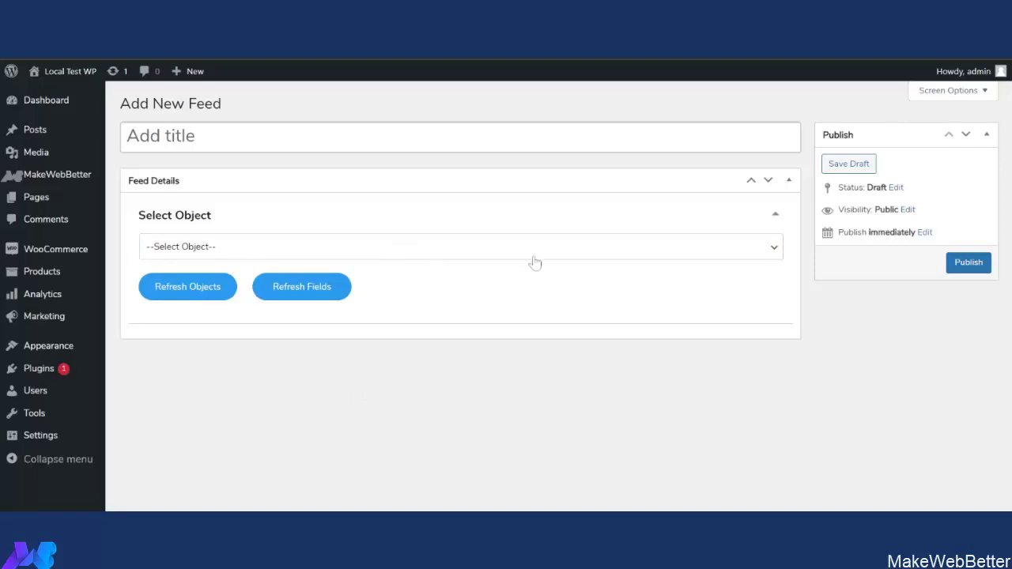
pyautogui.click(588, 256)
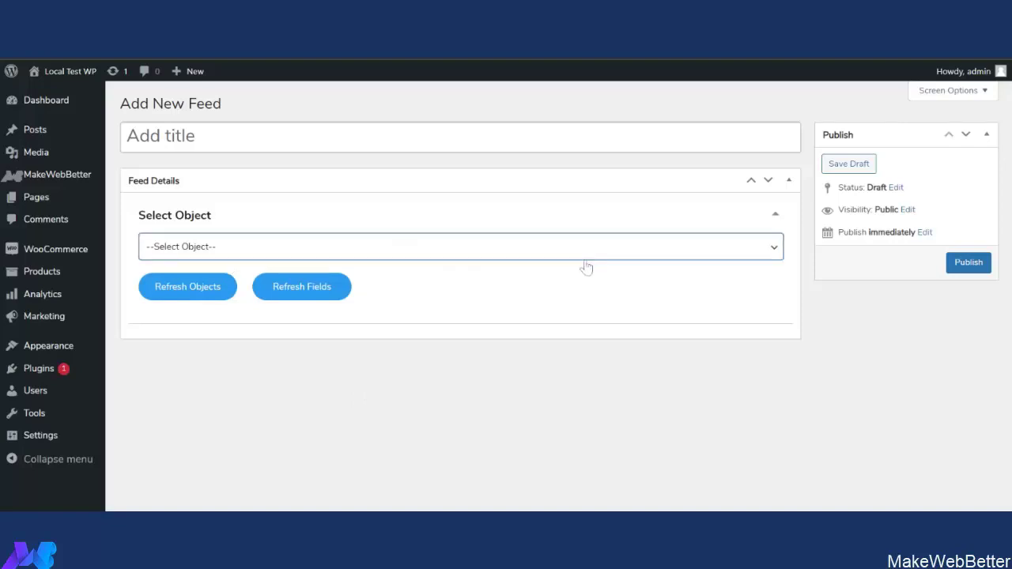
pyautogui.click(401, 296)
pyautogui.scroll(-1, 466, 375)
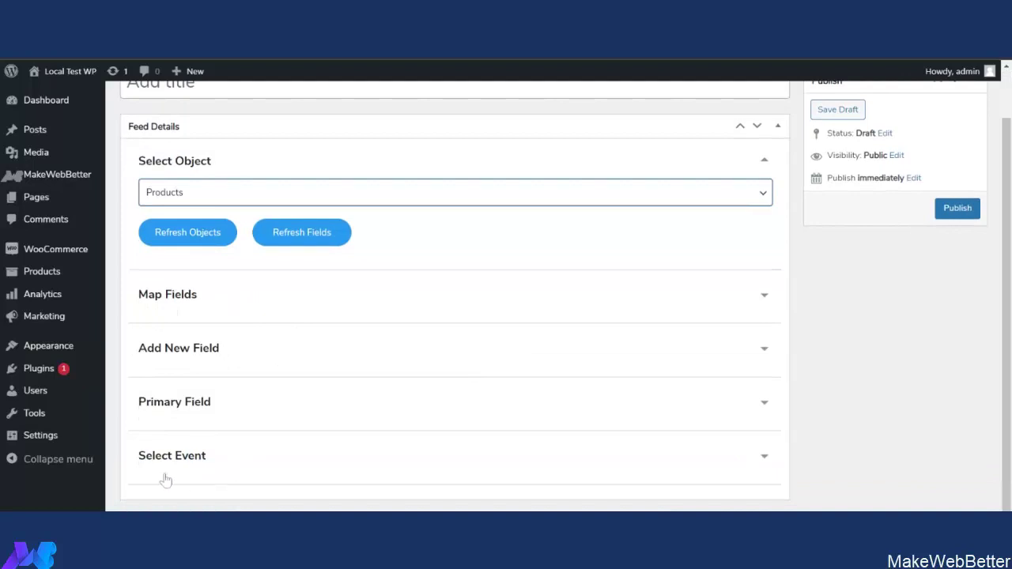
pyautogui.click(477, 310)
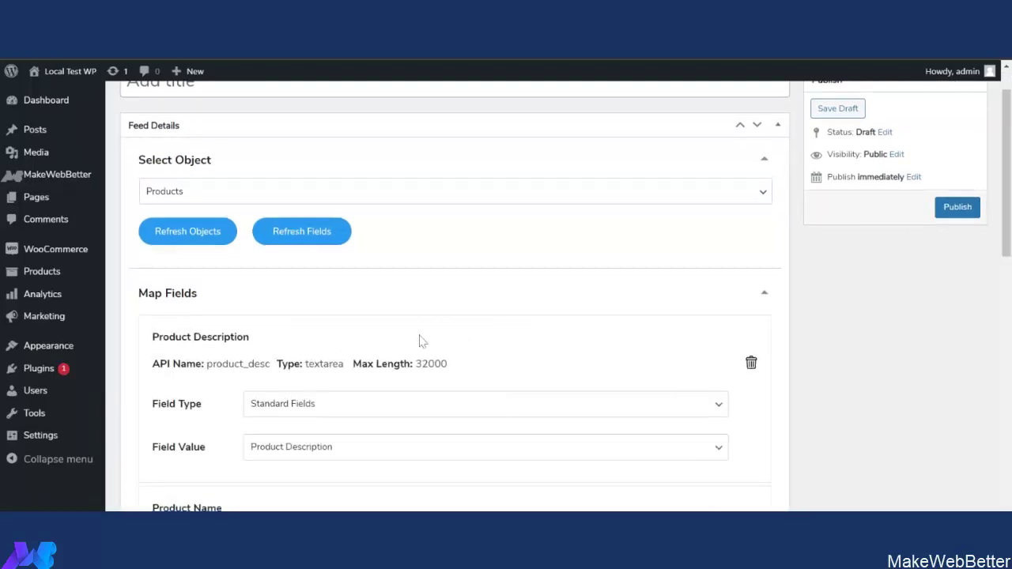
pyautogui.scroll(-2, 419, 341)
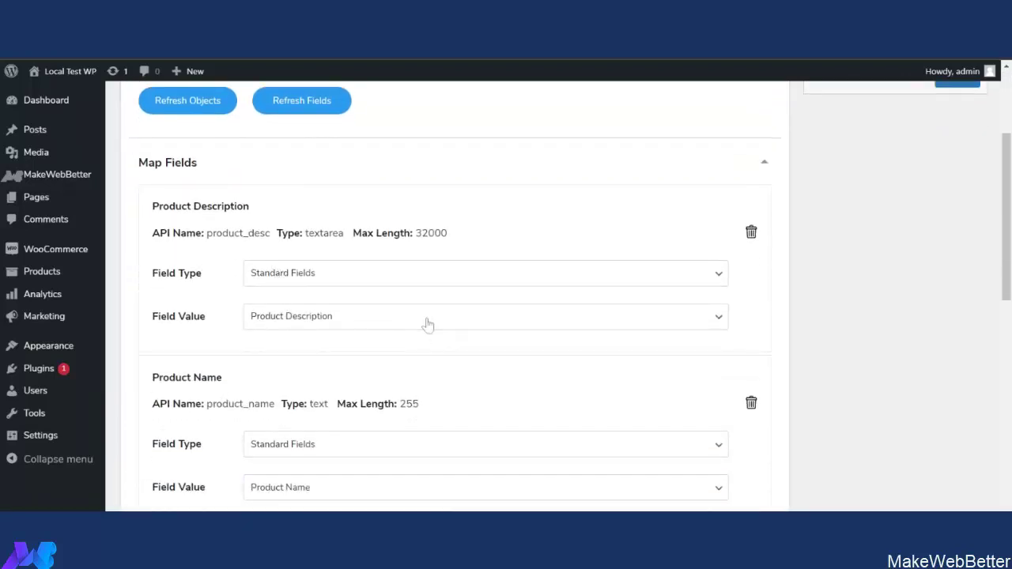
pyautogui.scroll(-5, 419, 340)
pyautogui.scroll(5, 409, 359)
pyautogui.click(757, 179)
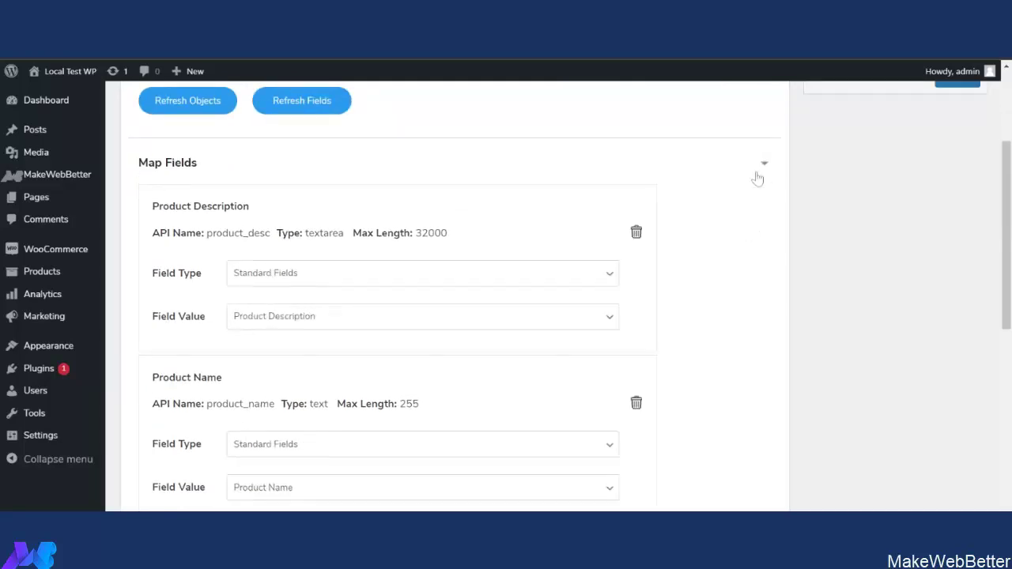
pyautogui.click(216, 367)
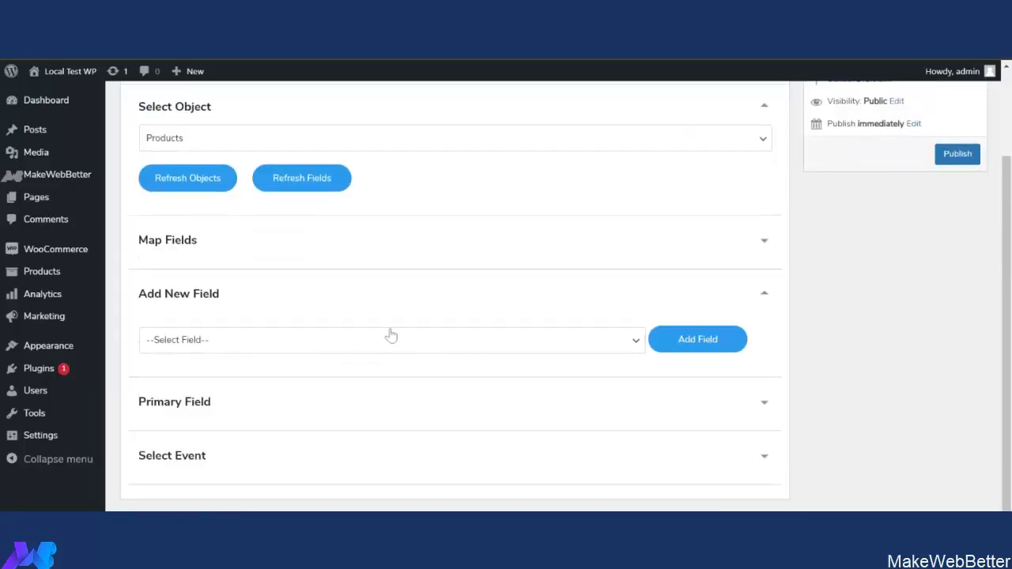
pyautogui.click(660, 418)
pyautogui.scroll(-1, 659, 417)
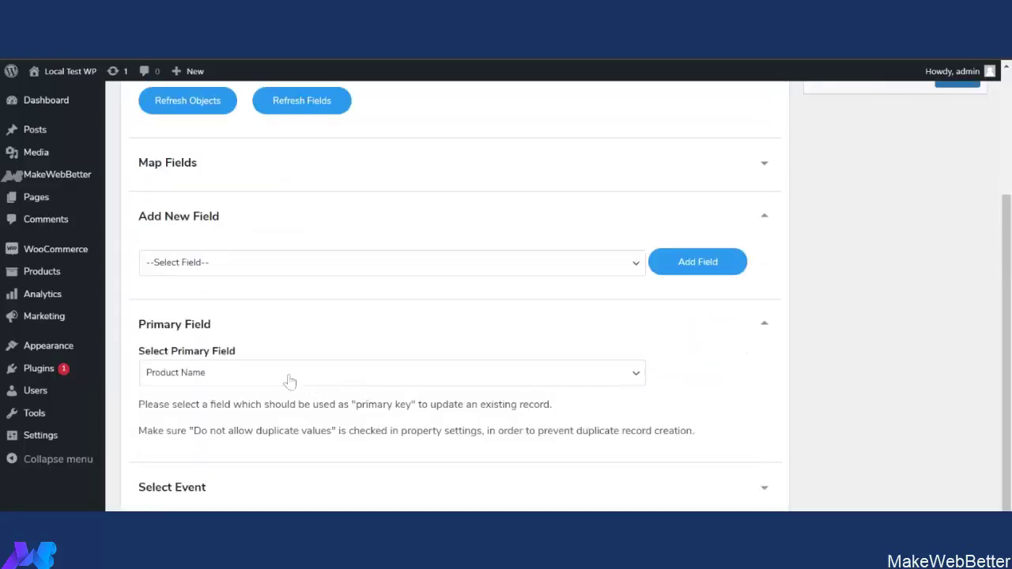
pyautogui.click(716, 499)
pyautogui.scroll(-1, 345, 422)
pyautogui.scroll(4, 625, 423)
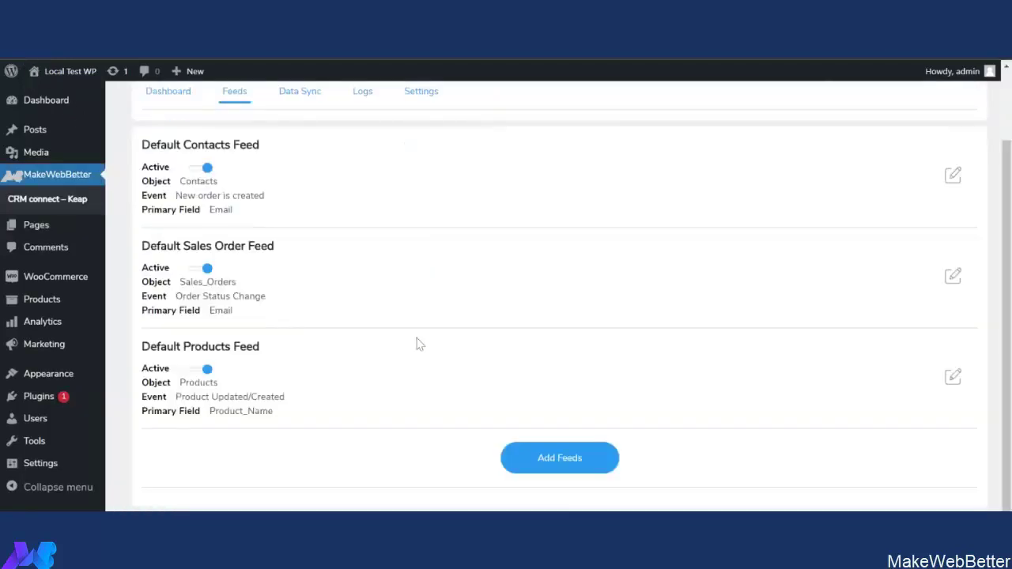
pyautogui.scroll(3, 463, 327)
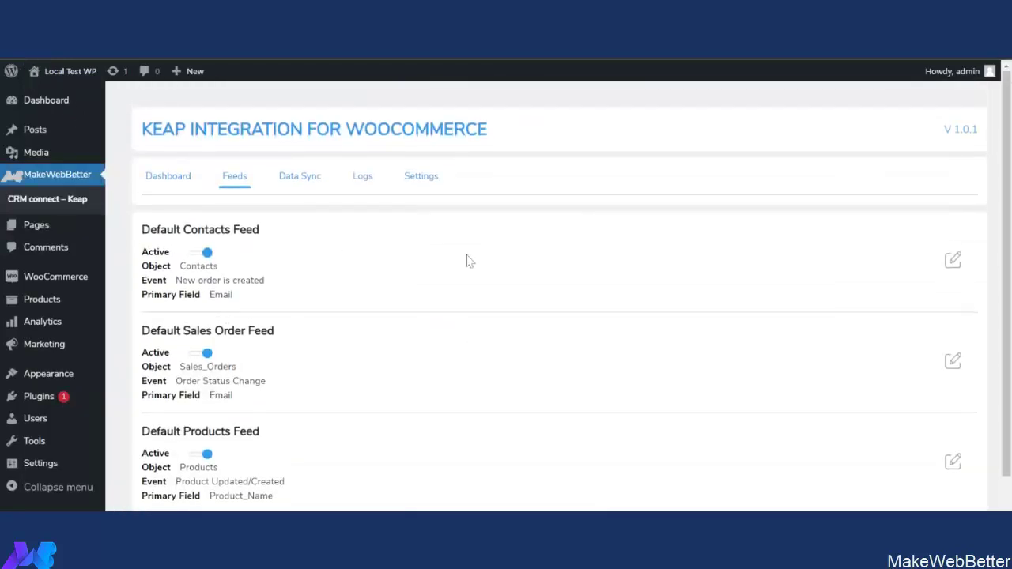
# Edit the Default Contacts Feed and expand its Map Fields section.
pyautogui.click(952, 262)
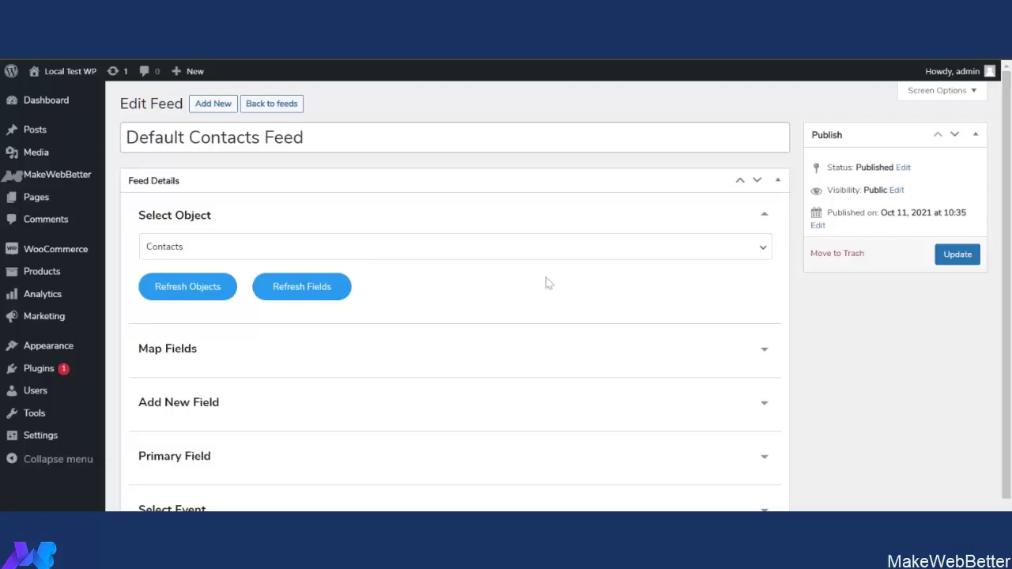
pyautogui.scroll(-1, 628, 314)
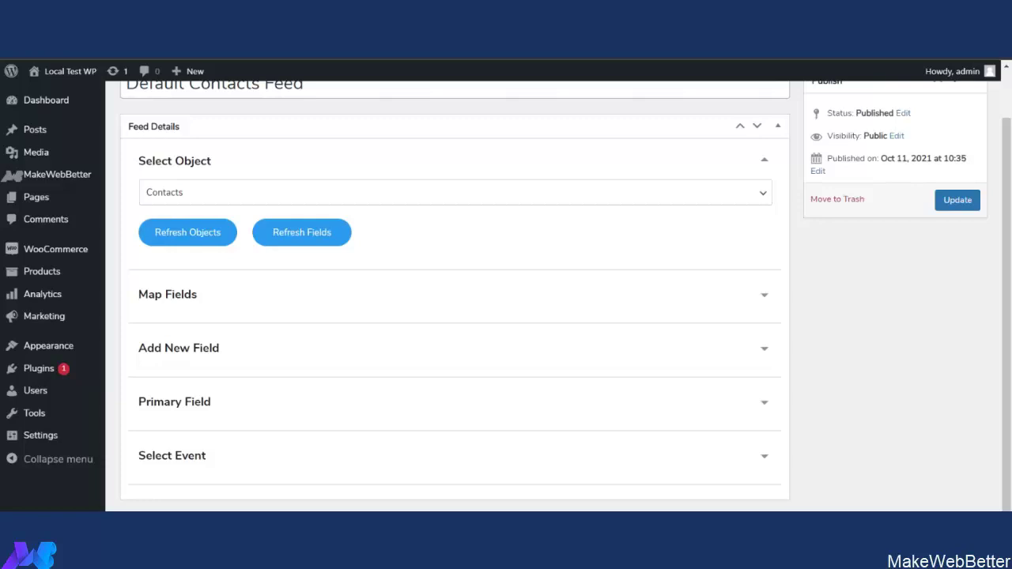
pyautogui.click(241, 308)
# Review the Contacts feed's billing mappings, then collapse Map Fields and the Add New Field section.
pyautogui.scroll(-2, 448, 316)
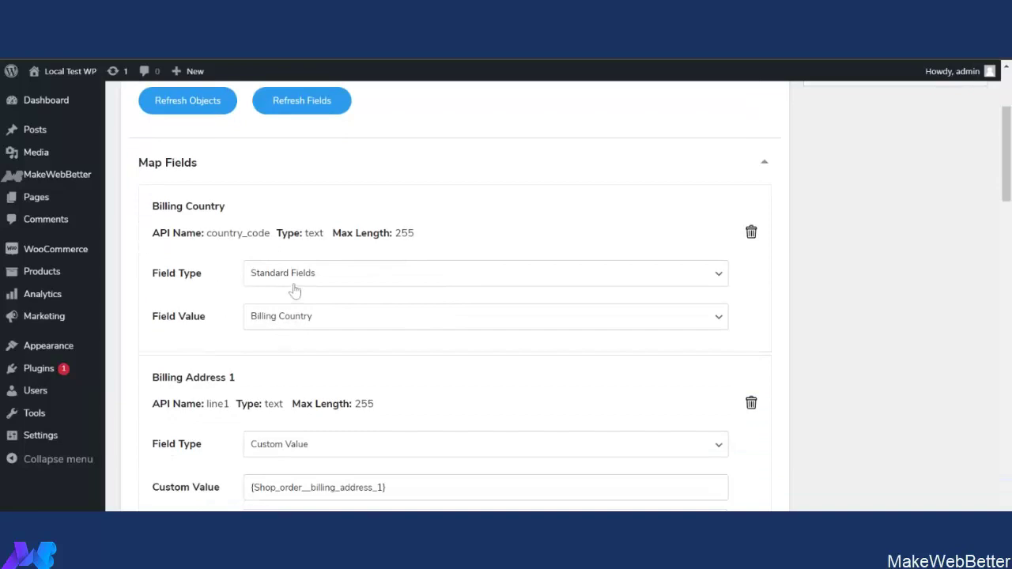
pyautogui.scroll(-2, 459, 344)
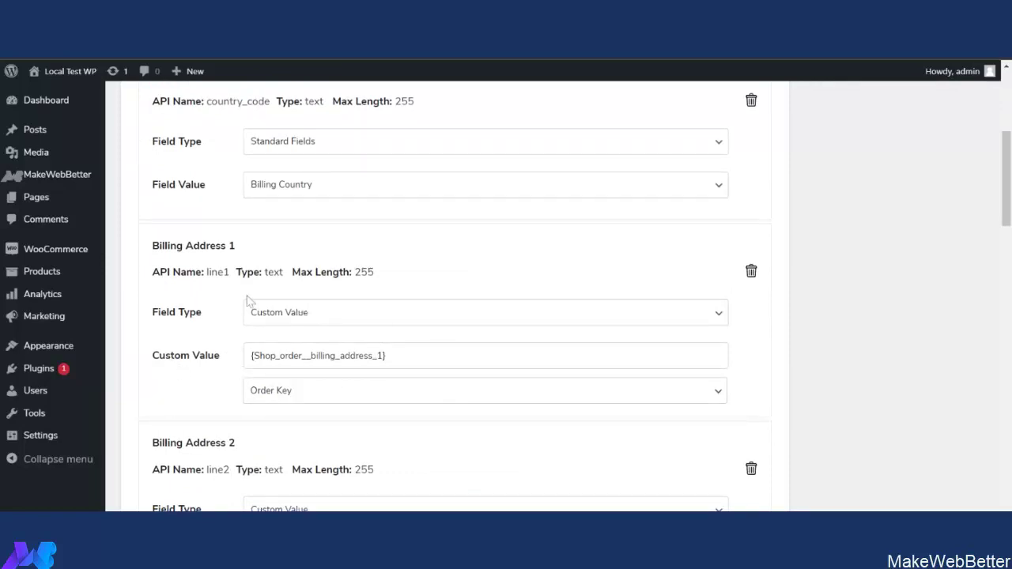
pyautogui.scroll(-2, 301, 329)
pyautogui.scroll(5, 366, 388)
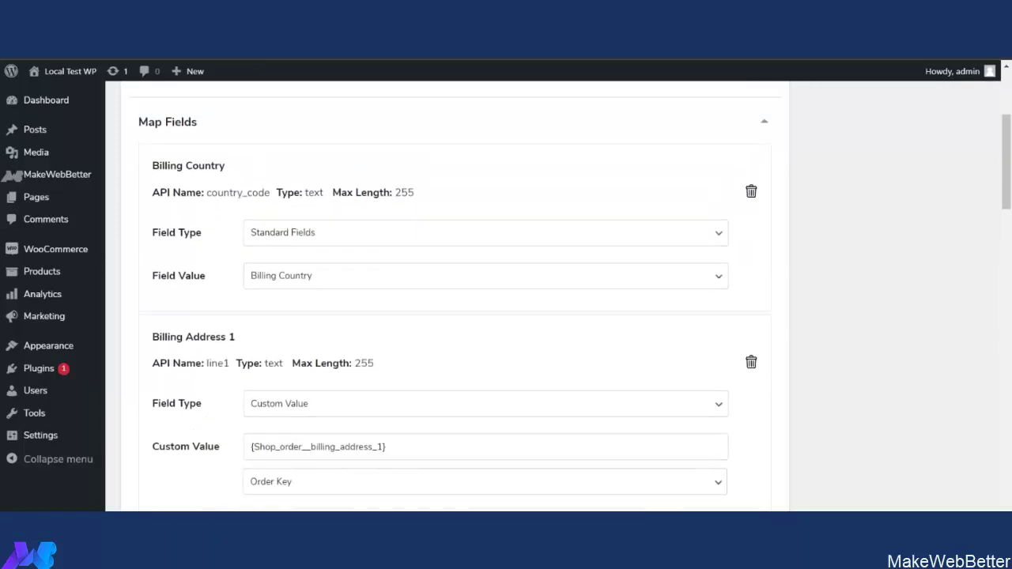
pyautogui.click(743, 353)
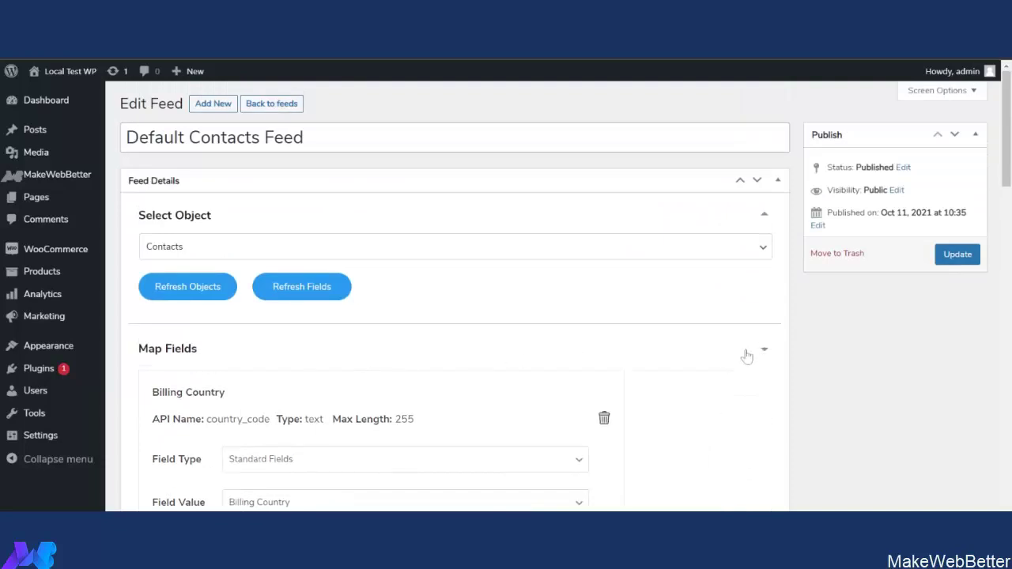
pyautogui.scroll(-1, 497, 344)
pyautogui.click(386, 354)
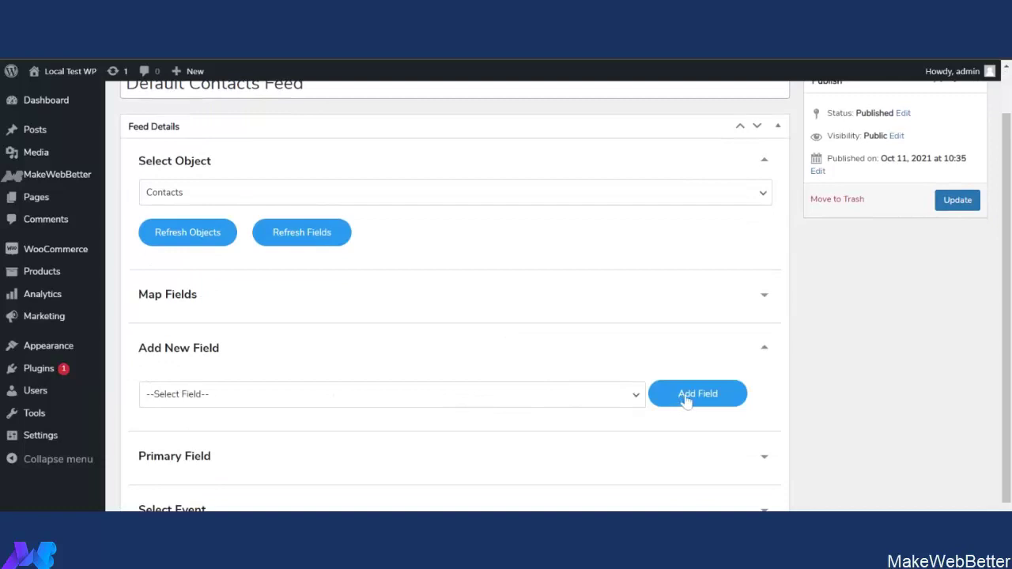
pyautogui.click(764, 348)
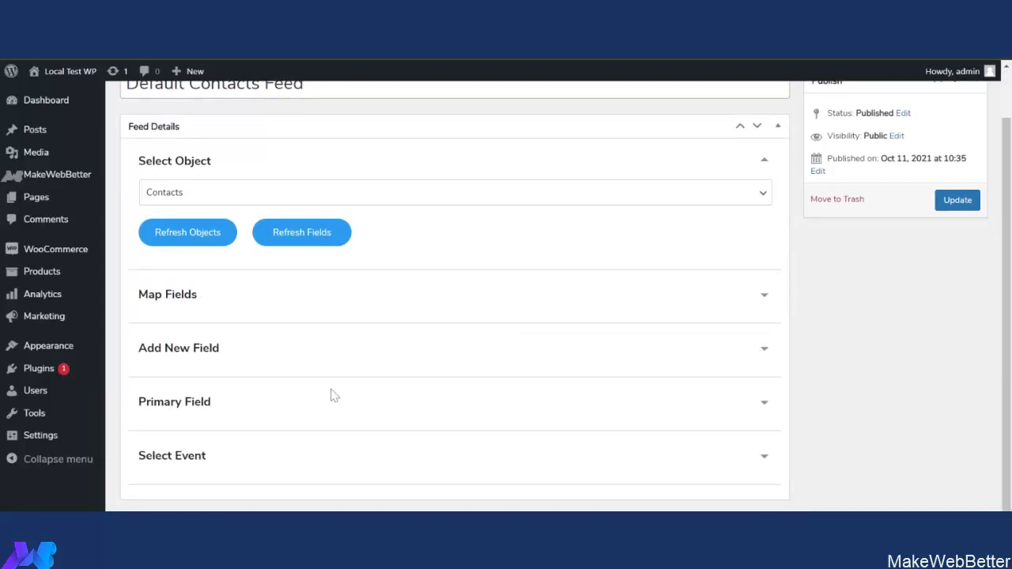
# Check the Contacts feed's primary field and keep New Order Is Created as its trigger event.
pyautogui.click(333, 404)
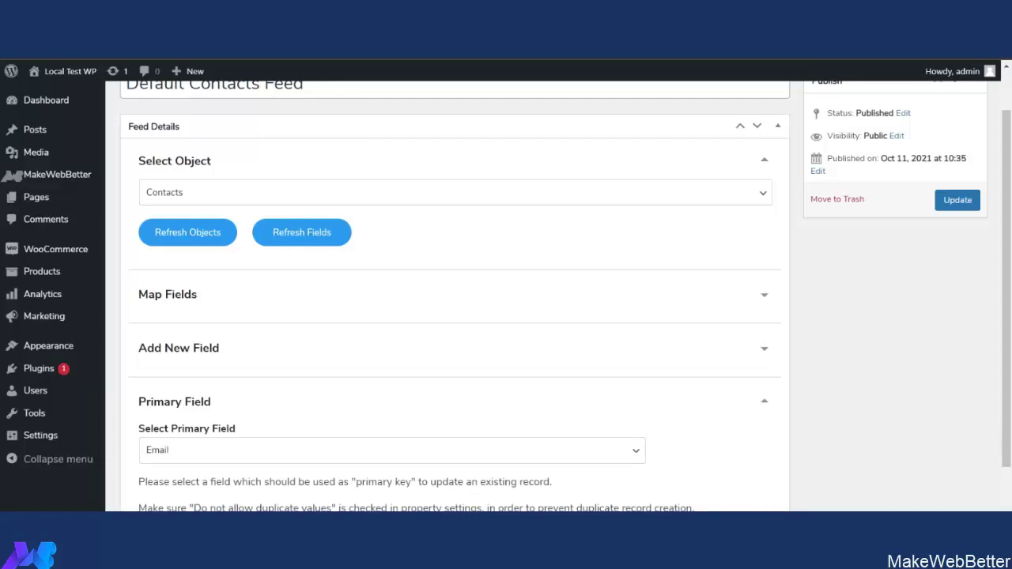
pyautogui.scroll(-2, 388, 423)
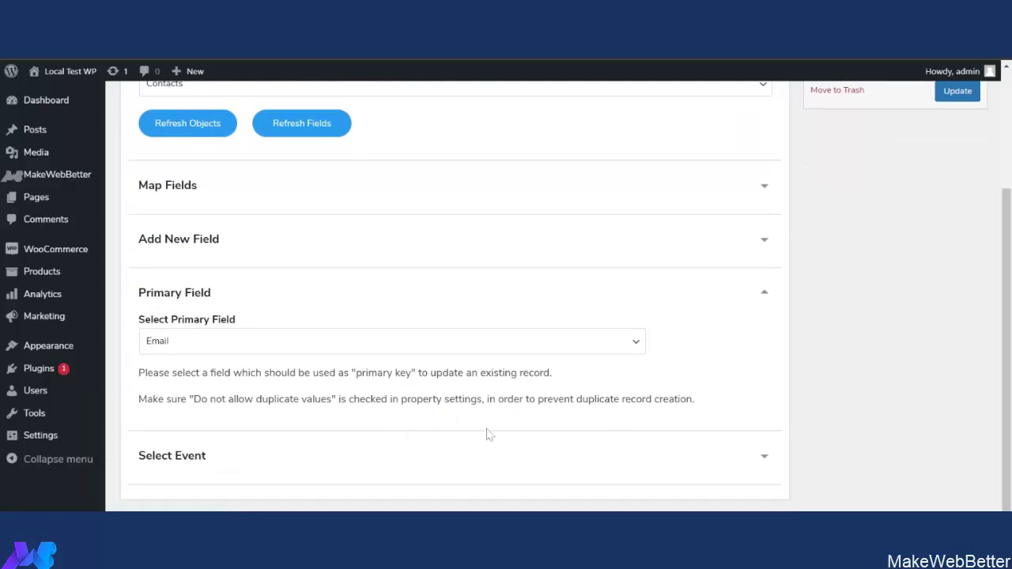
pyautogui.click(556, 466)
pyautogui.scroll(-1, 449, 438)
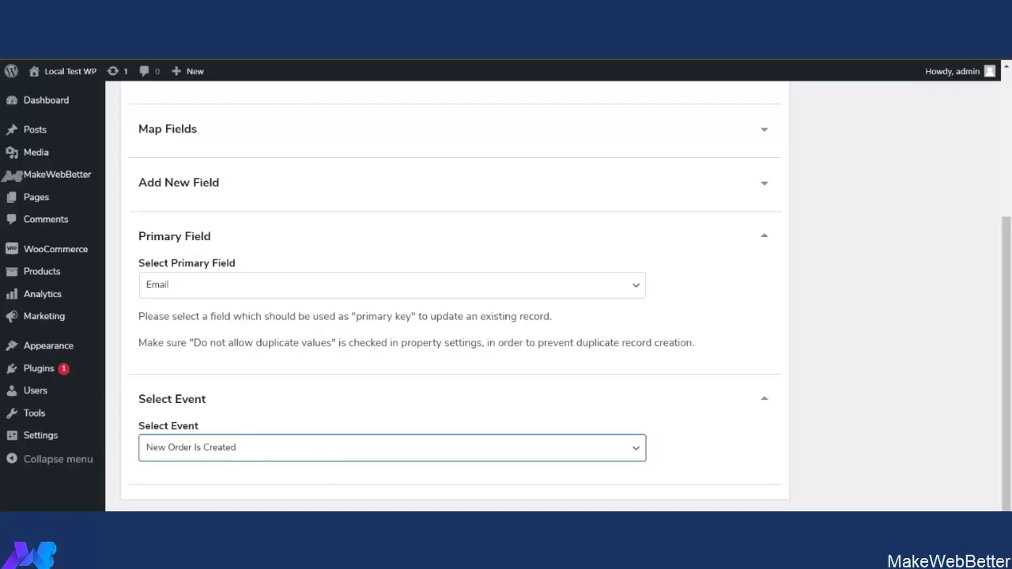
pyautogui.click(850, 355)
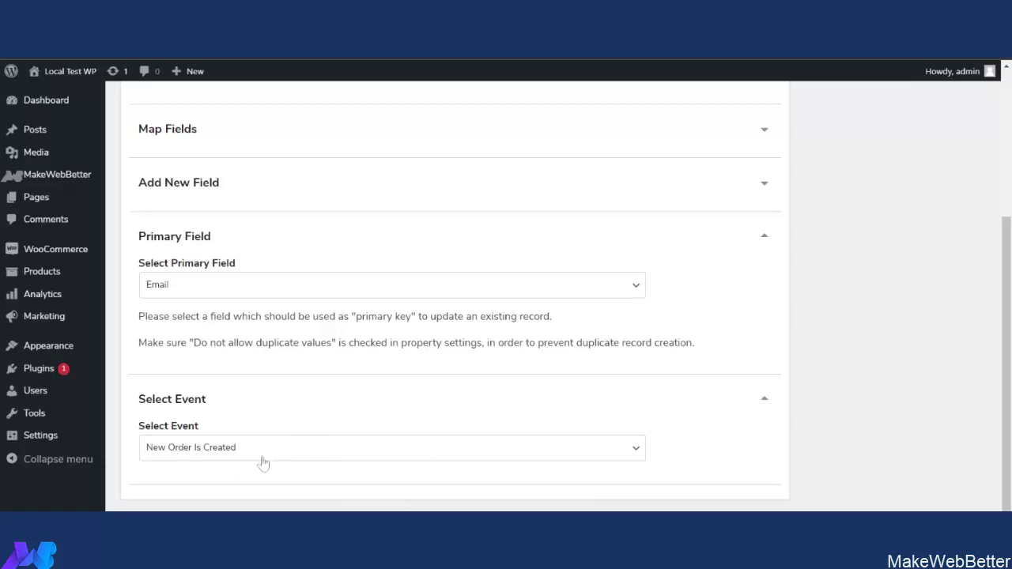
# Switch to the Data Sync tab to show the Bulk Data Sync and One Click Sync options.
pyautogui.scroll(3, 260, 463)
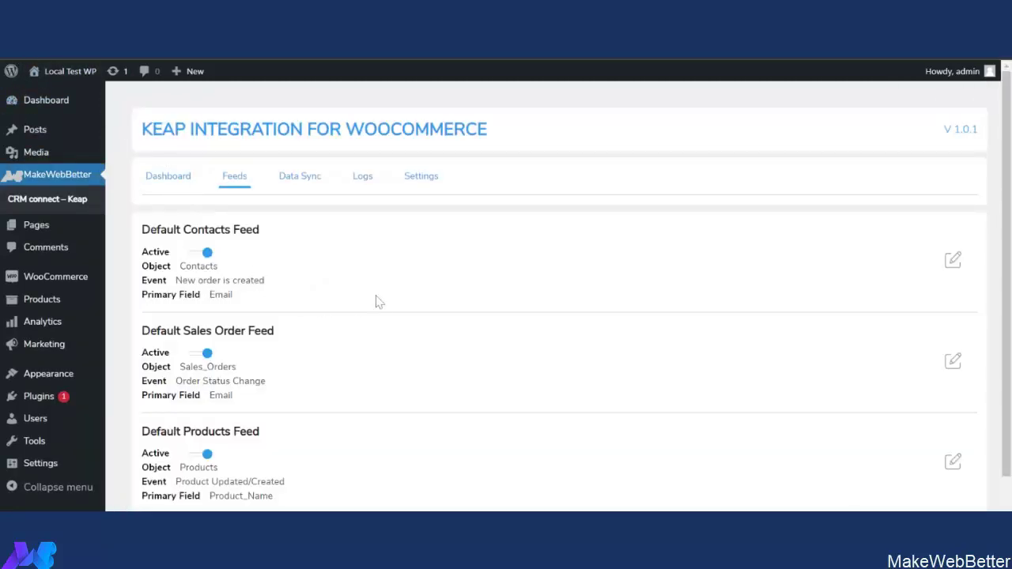
pyautogui.scroll(-2, 293, 229)
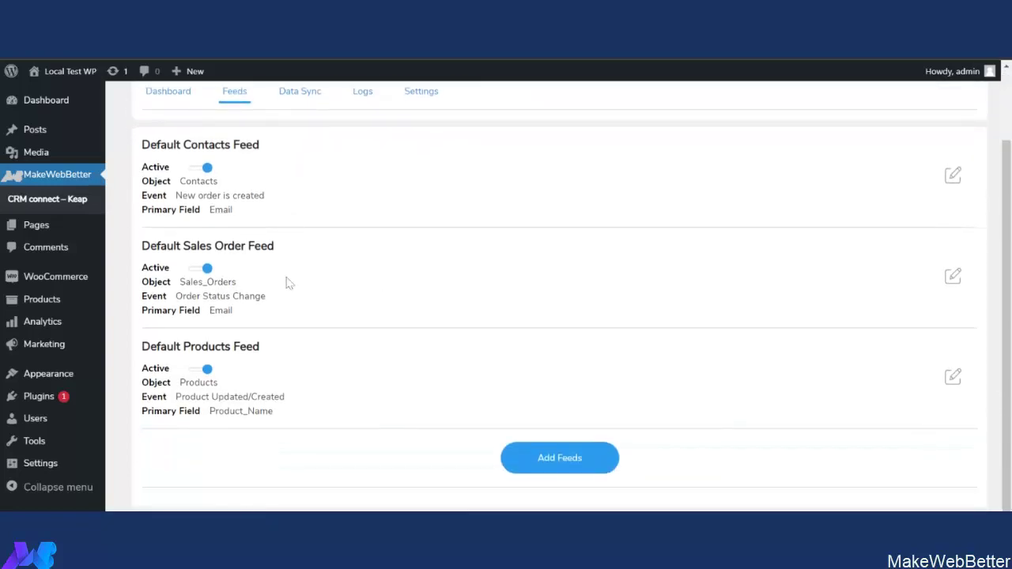
pyautogui.scroll(2, 330, 385)
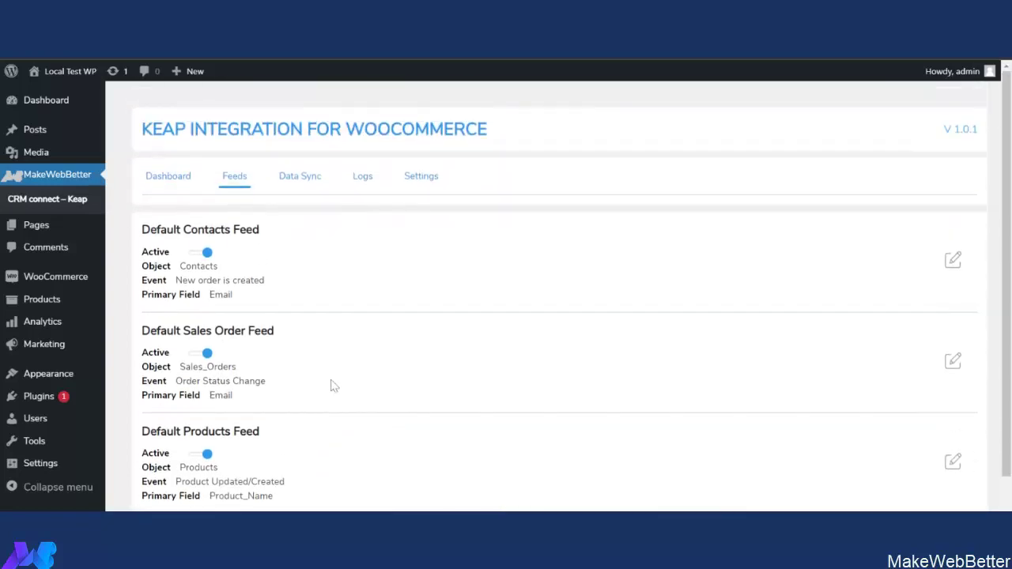
pyautogui.click(309, 182)
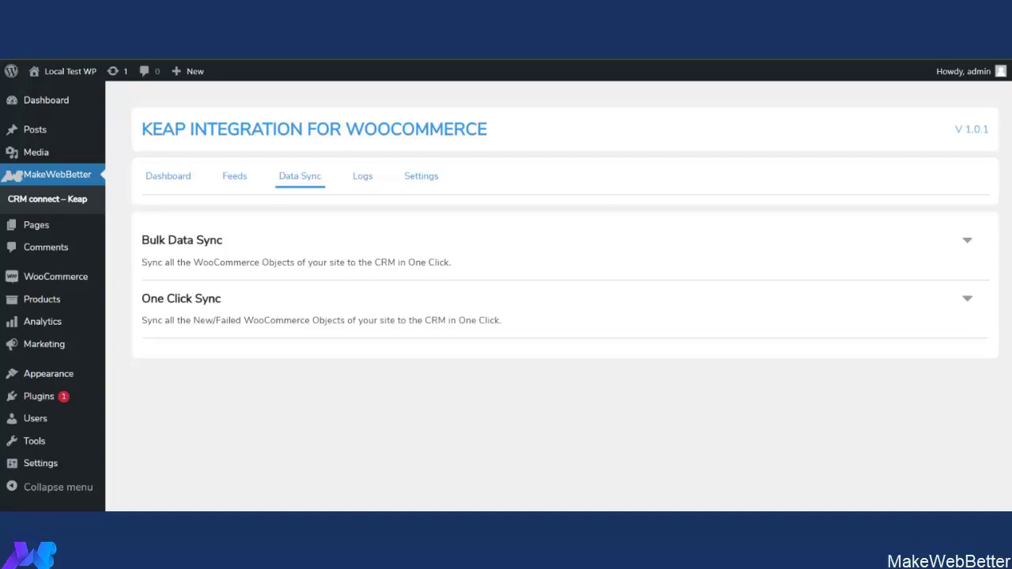
# Review the Sync Log of synced orders, then bring up the integration's Settings tab.
pyautogui.click(362, 178)
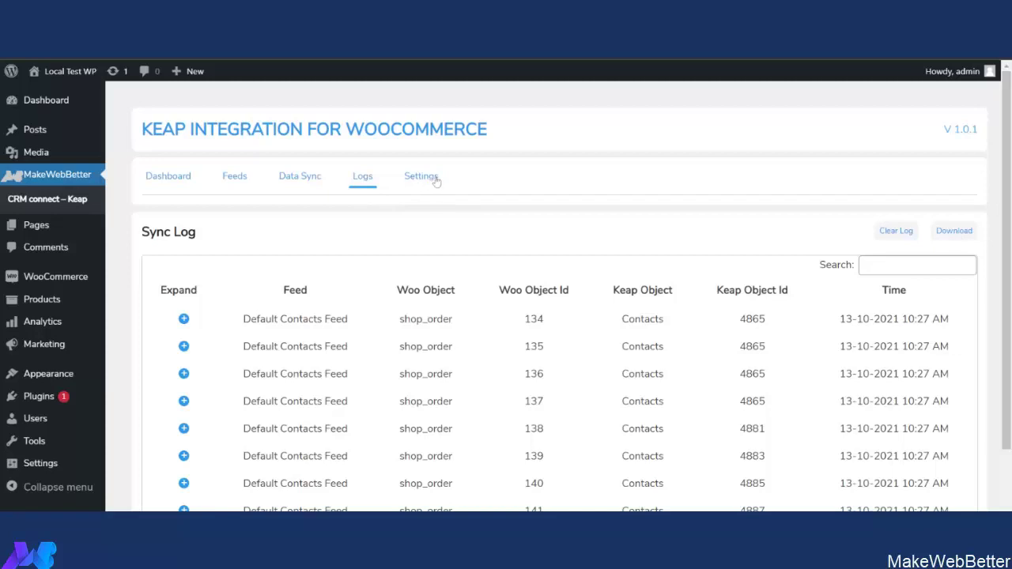
pyautogui.click(425, 177)
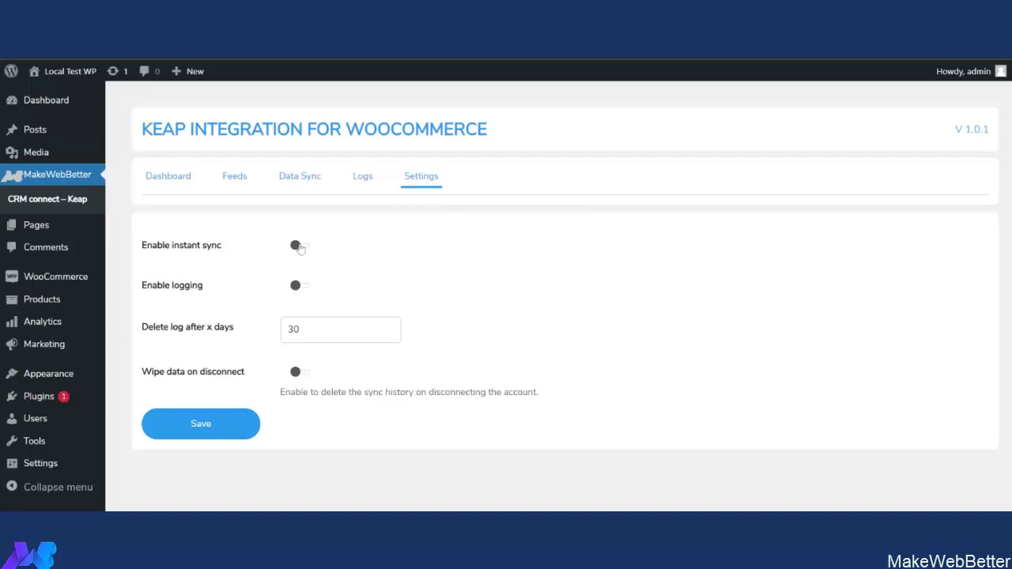
# Enable instant sync and logging, keep logs 25 days, leave wipe-on-disconnect off, and save.
pyautogui.click(299, 247)
pyautogui.click(307, 290)
pyautogui.click(298, 329)
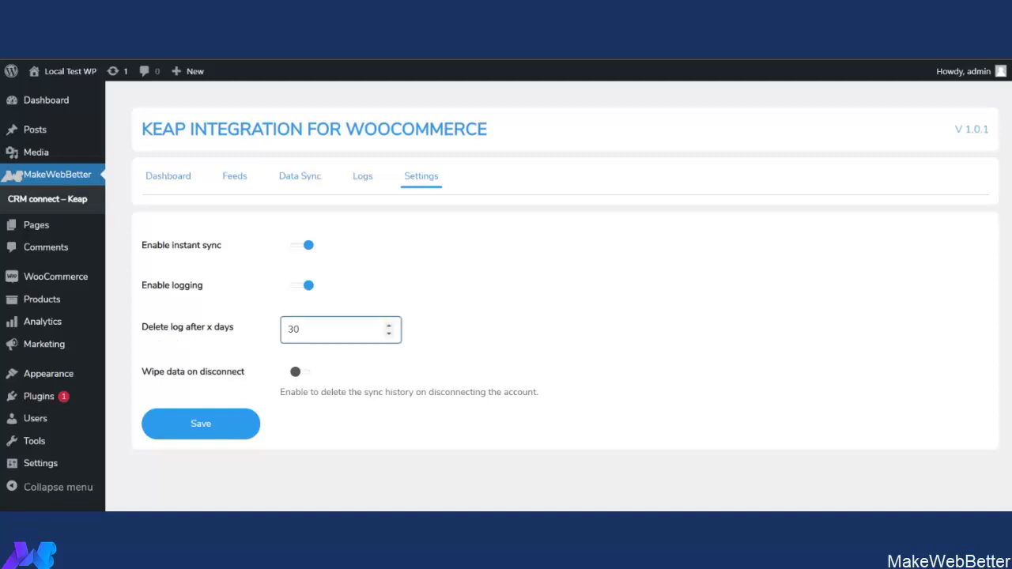
pyautogui.press('BackSpace')
pyautogui.press('BackSpace')
pyautogui.write('25')
pyautogui.click(304, 377)
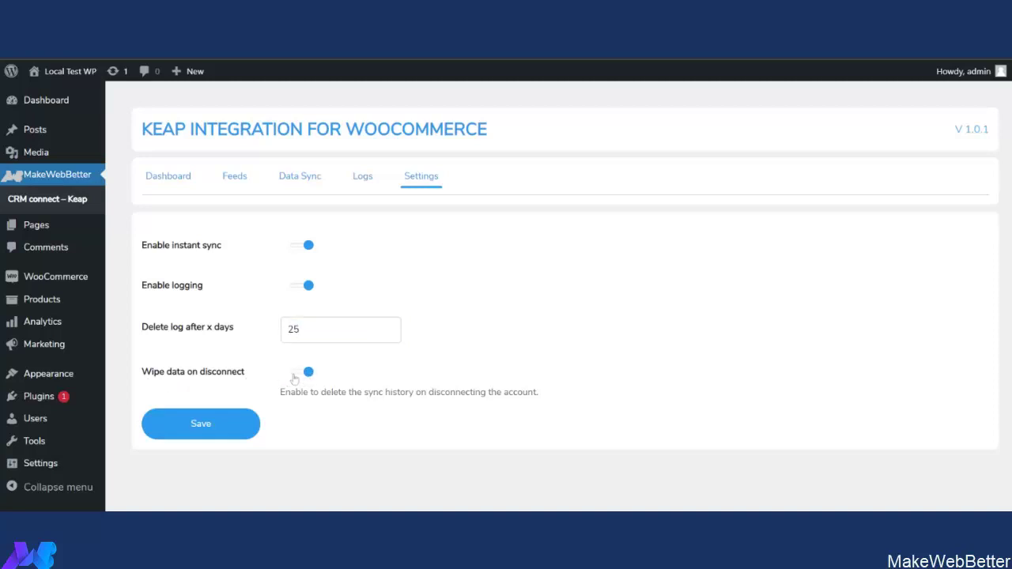
pyautogui.click(299, 377)
pyautogui.click(226, 427)
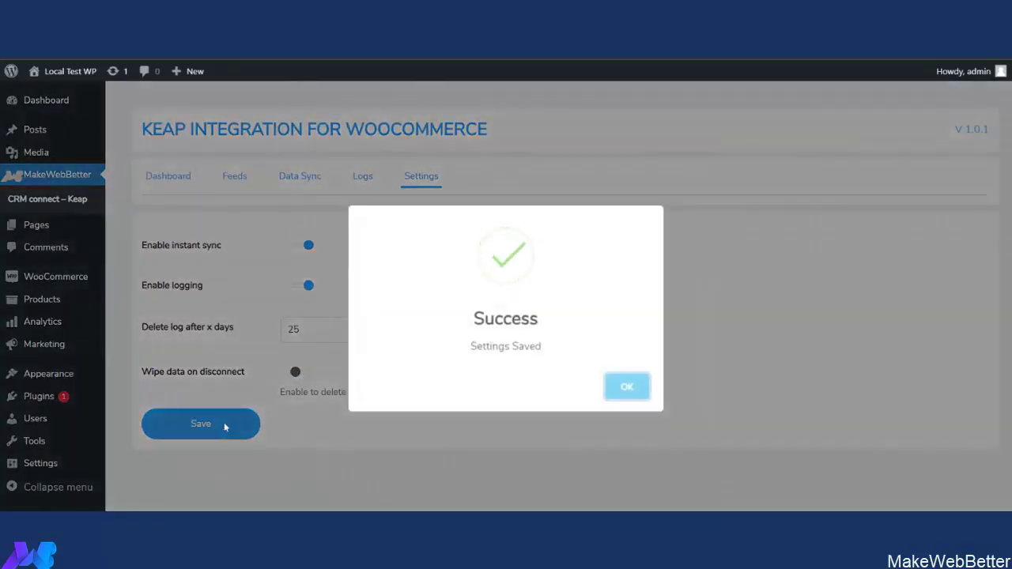
pyautogui.click(625, 388)
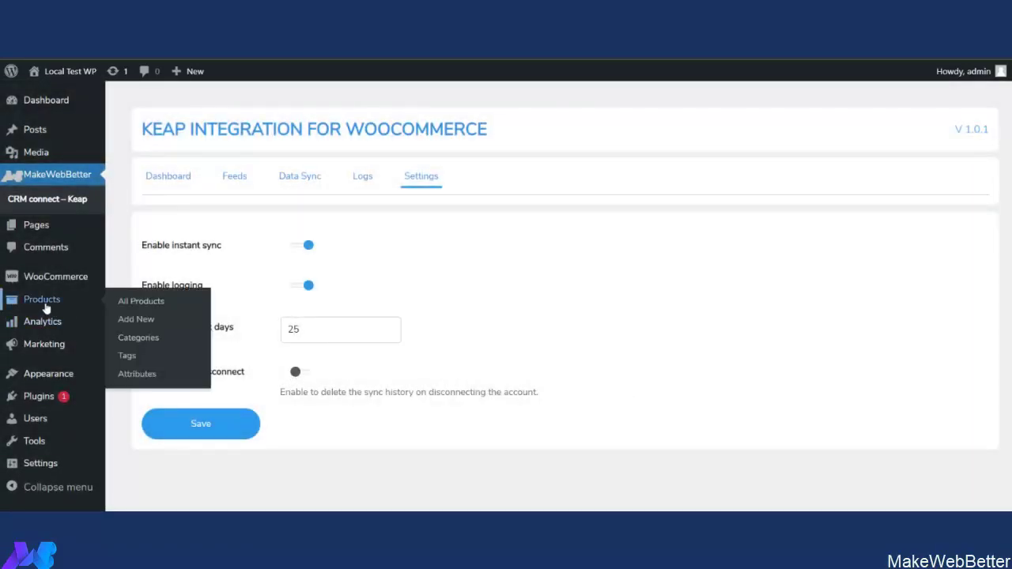
# Open the on-hold Happy Ninja order from the WooCommerce Orders list.
pyautogui.moveTo(72, 281)
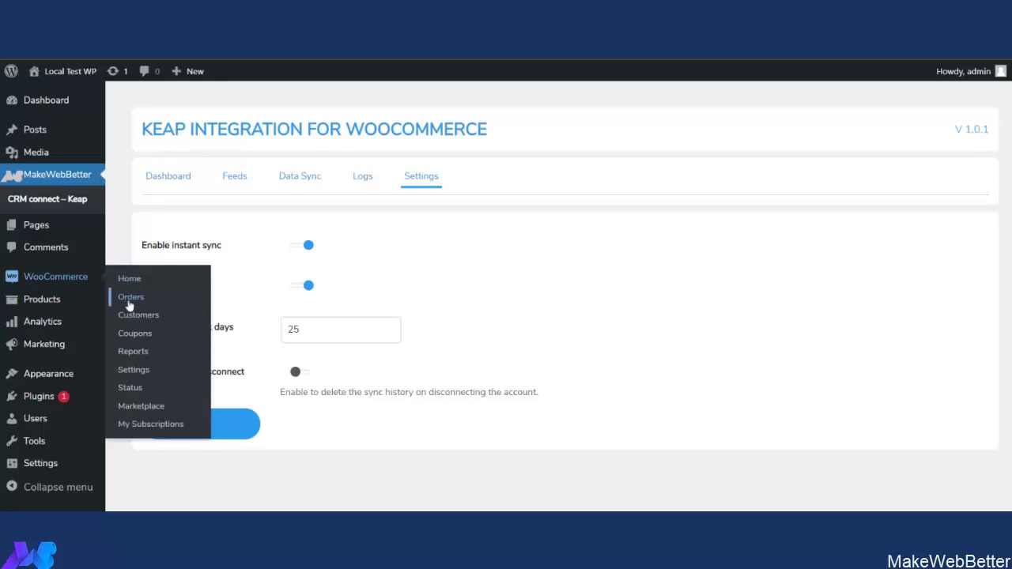
pyautogui.click(129, 305)
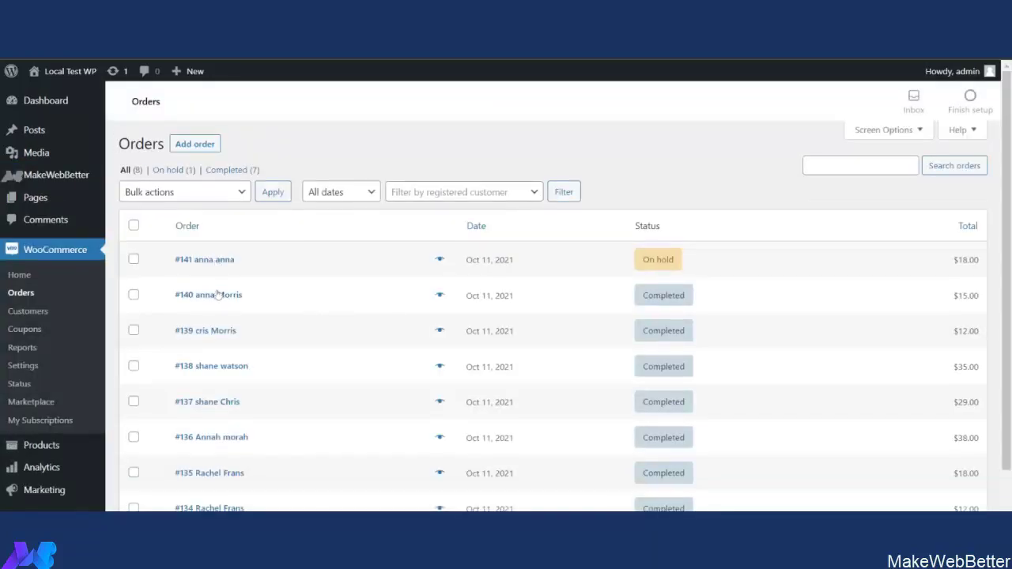
pyautogui.click(215, 266)
pyautogui.scroll(-3, 846, 413)
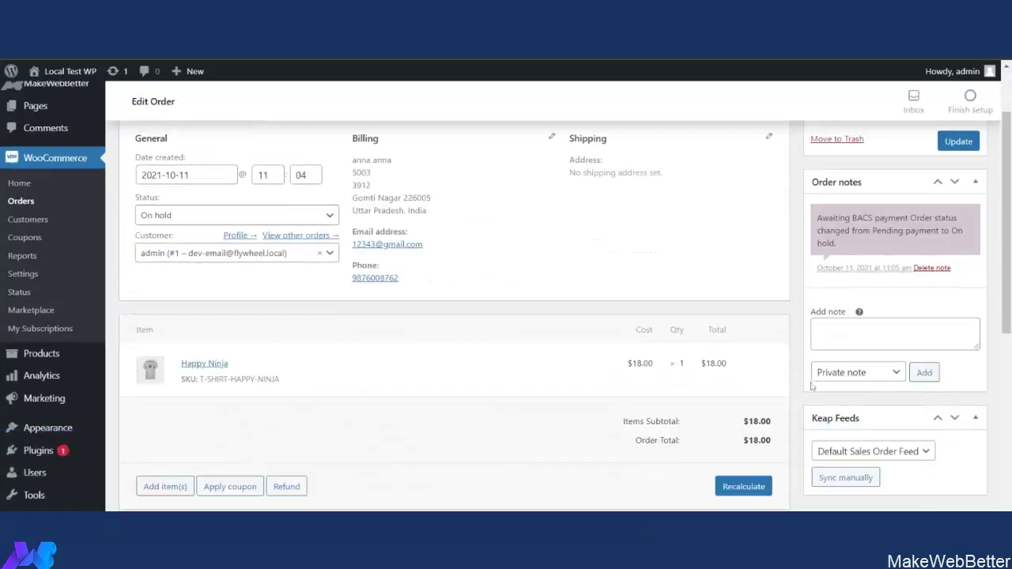
pyautogui.scroll(-2, 846, 413)
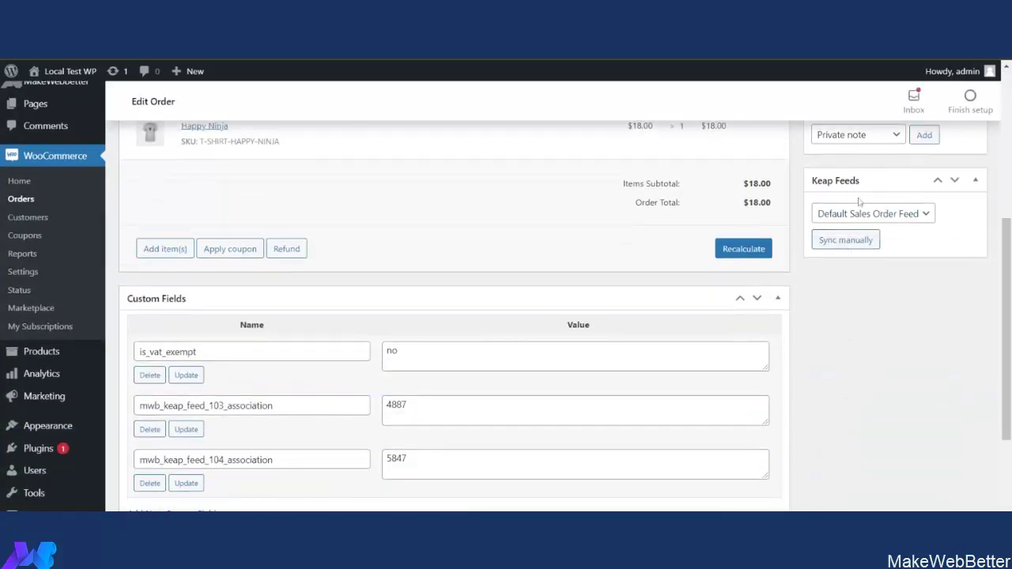
# Check the order's Keap Feeds choices, leaving Default Sales Order Feed selected.
pyautogui.click(899, 215)
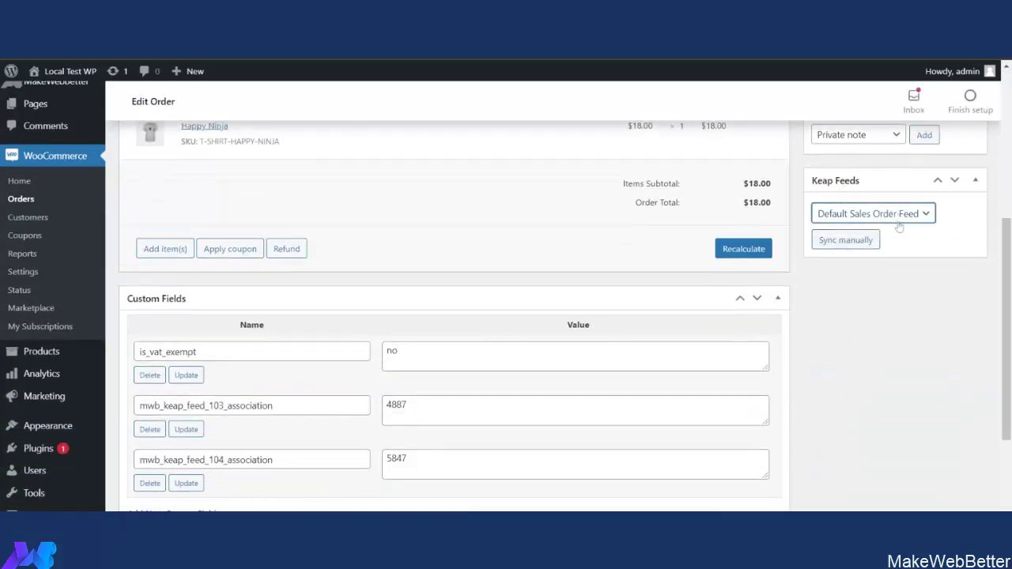
pyautogui.click(900, 228)
pyautogui.click(902, 241)
pyautogui.scroll(3, 895, 321)
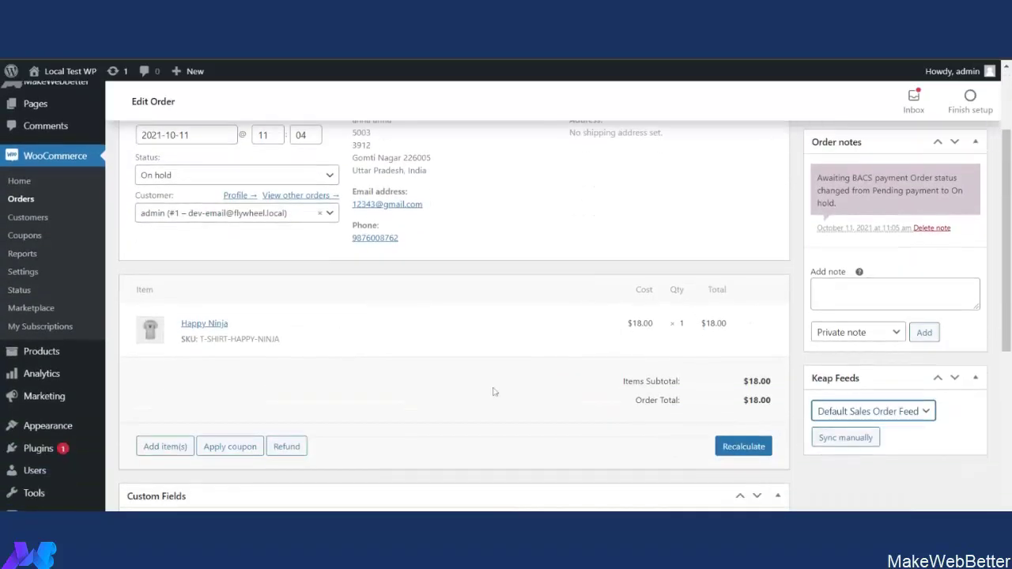
pyautogui.scroll(2, 494, 391)
# Add the $18 Happy Ninja shirt to the cart from the shop and proceed to checkout.
pyautogui.moveTo(81, 76)
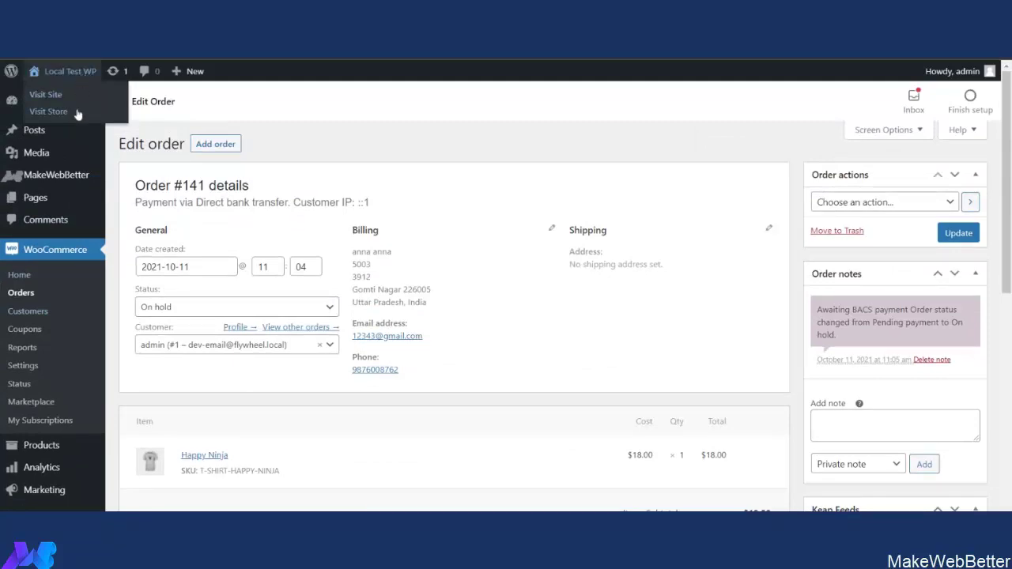
pyautogui.click(77, 115)
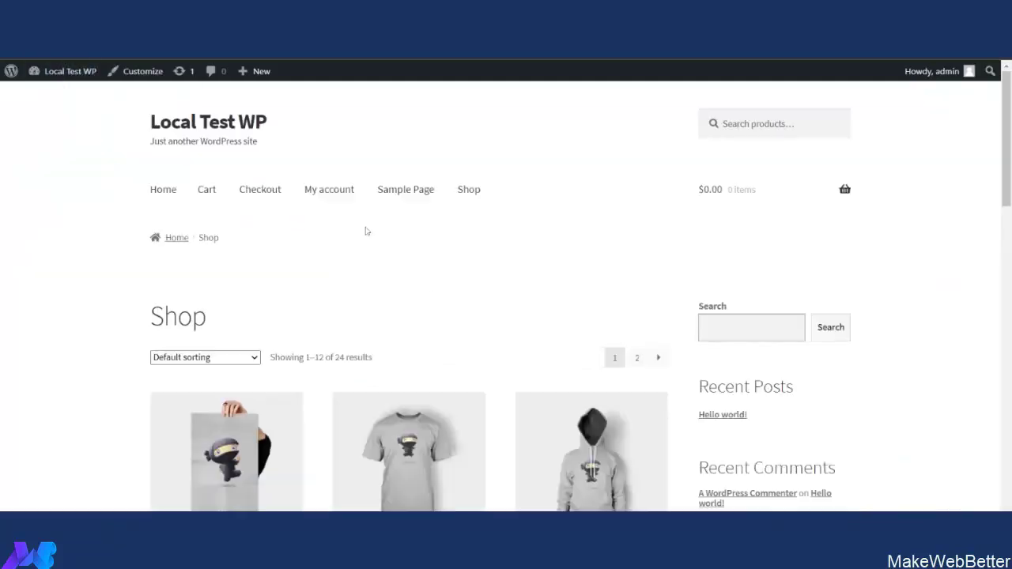
pyautogui.scroll(-5, 379, 231)
pyautogui.click(409, 155)
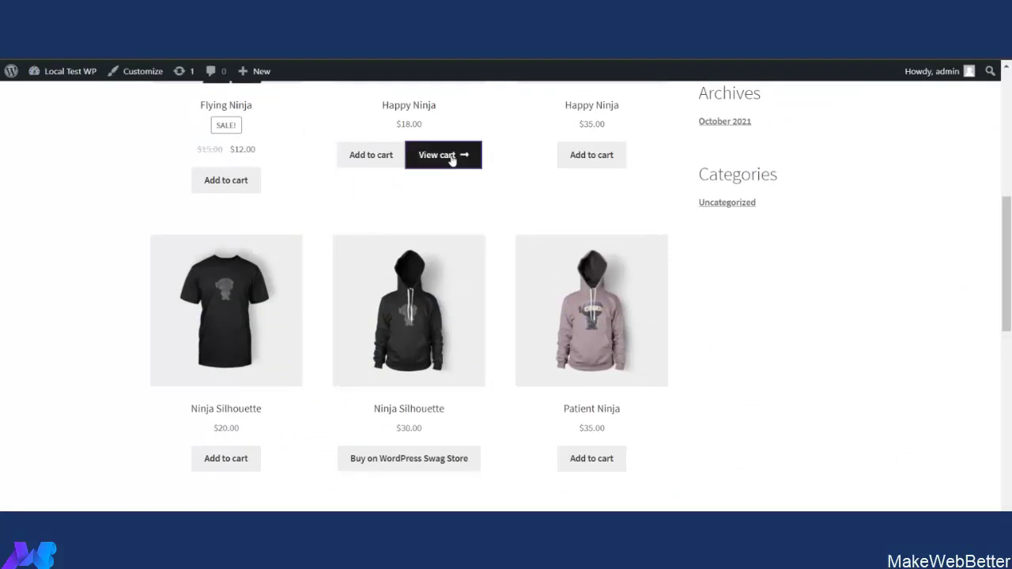
pyautogui.click(451, 155)
pyautogui.scroll(-3, 476, 298)
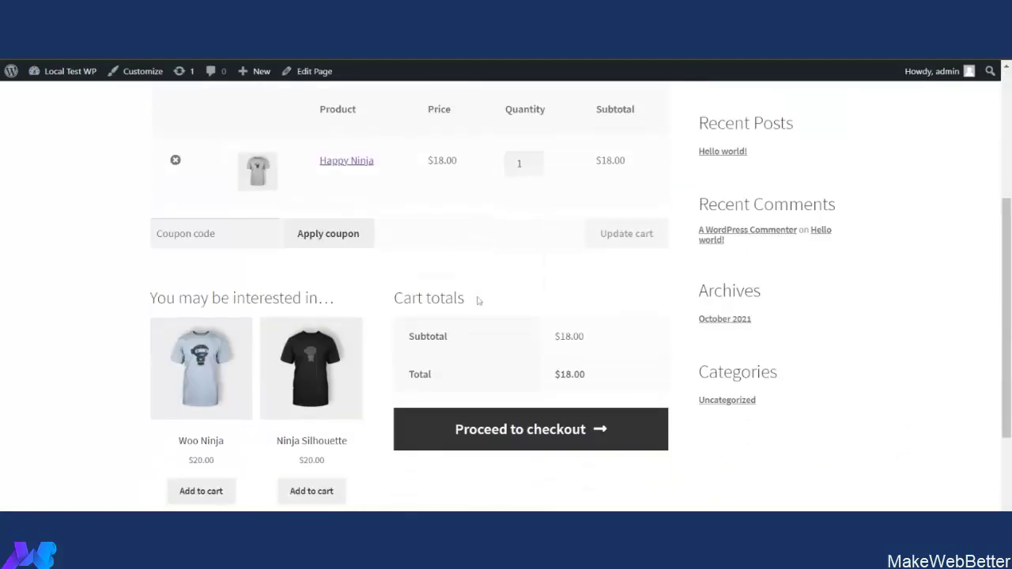
pyautogui.click(542, 427)
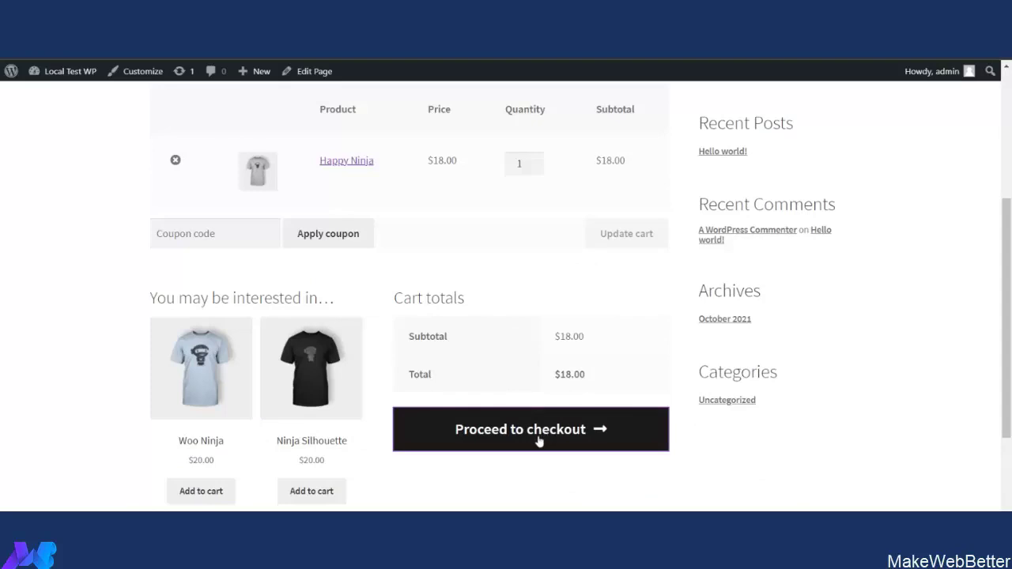
# Enter the billing e-mail address and place the order.
pyautogui.click(180, 336)
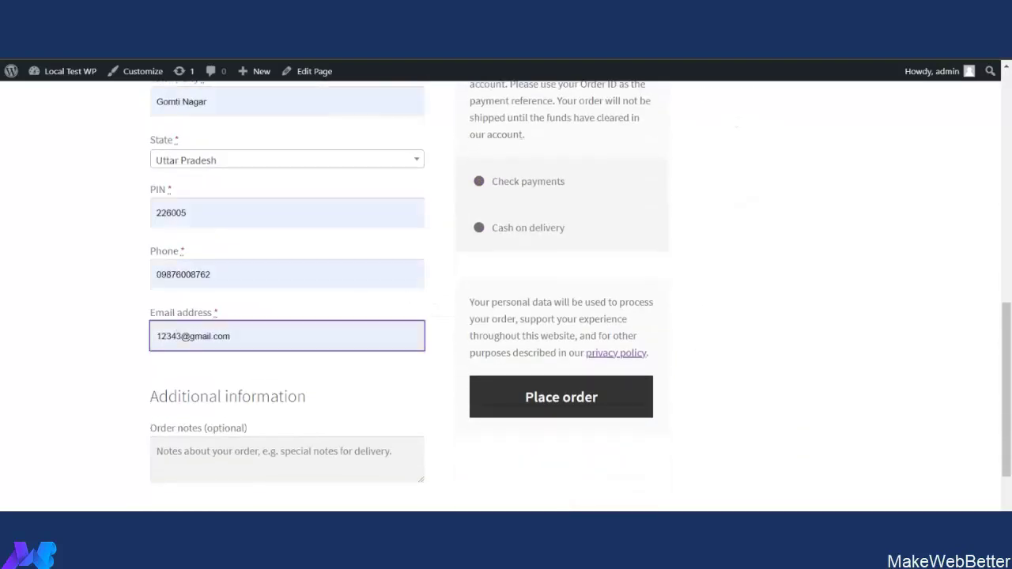
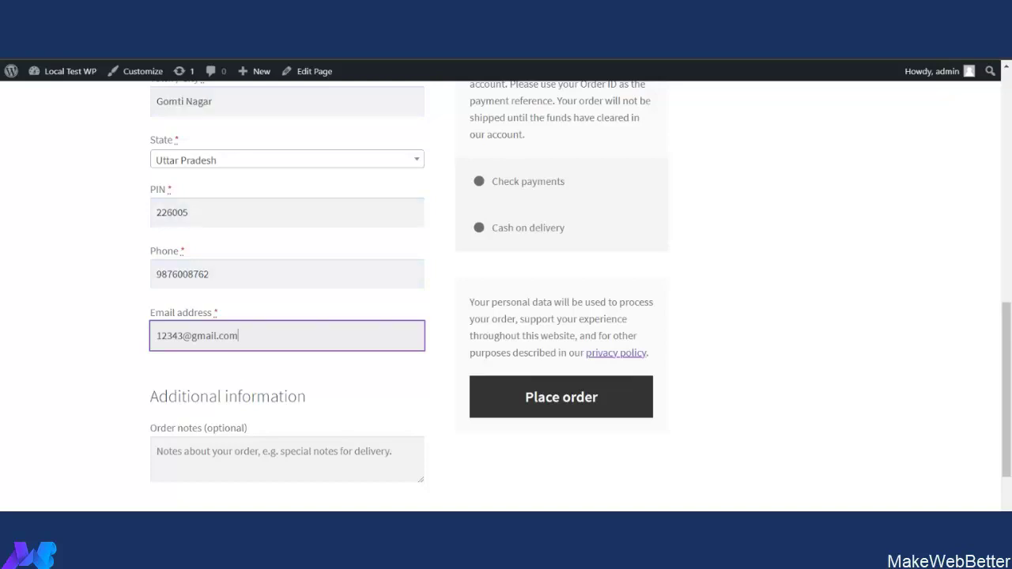
pyautogui.scroll(10, 228, 348)
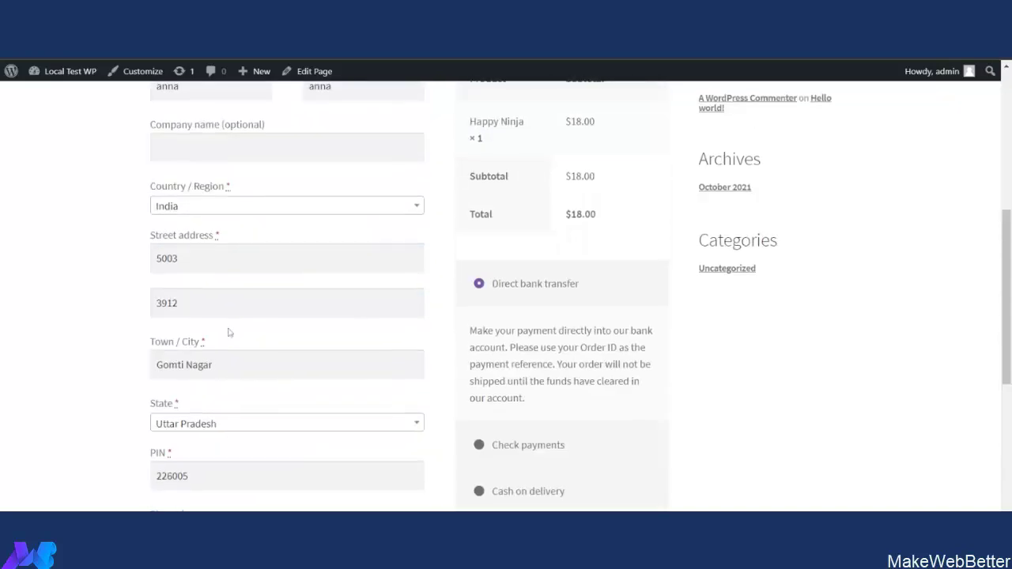
pyautogui.click(181, 283)
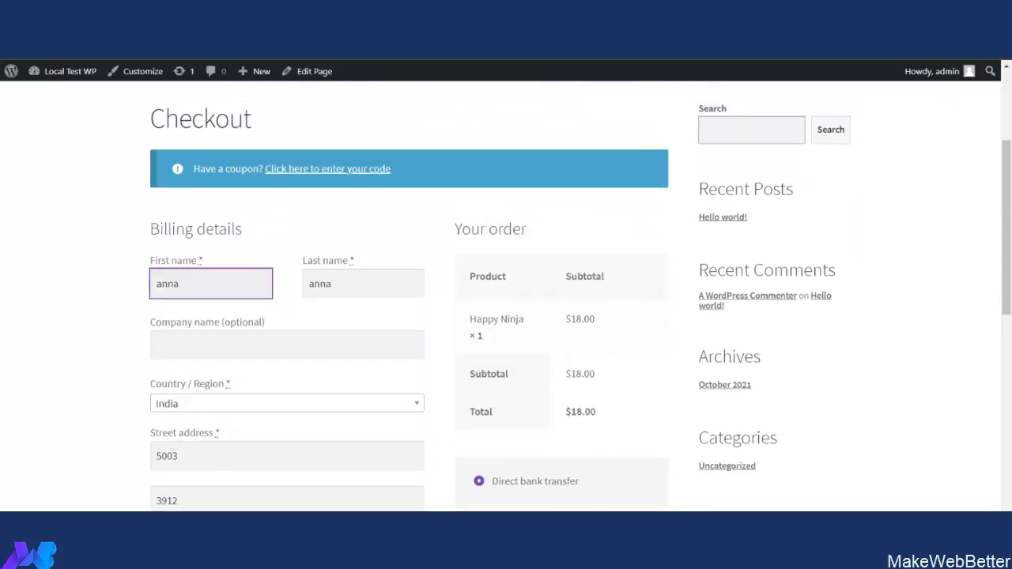
pyautogui.scroll(-10, 482, 366)
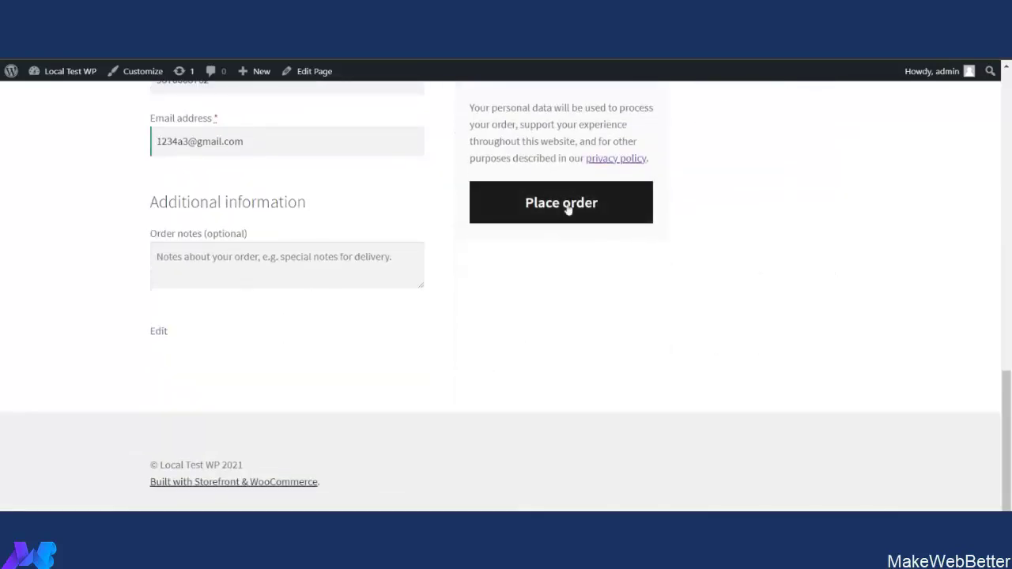
pyautogui.click(567, 209)
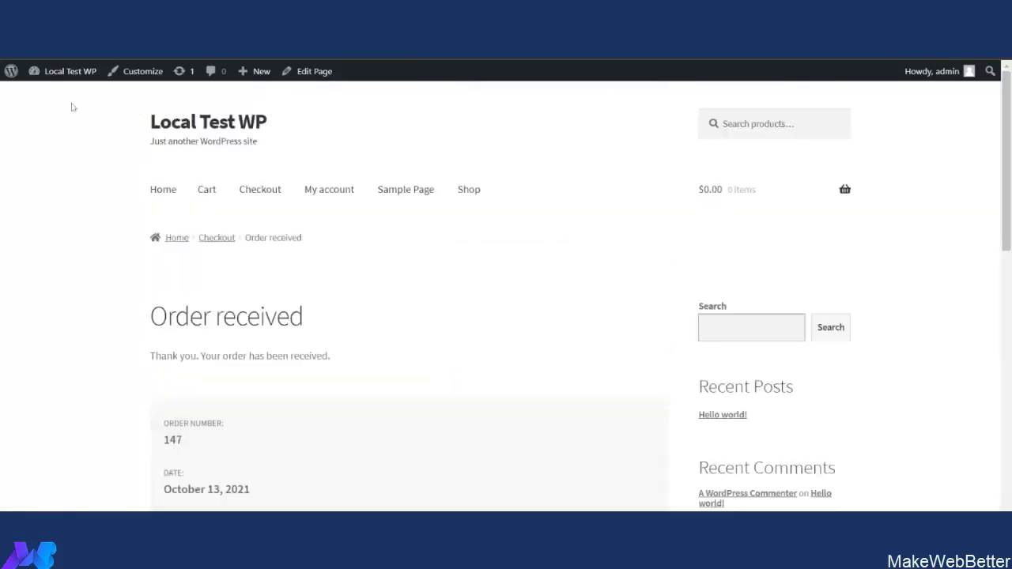
# Open MakeWebBetter > CRM connect – Keap to see 6 contacts, 26 products and 9 orders synced.
pyautogui.moveTo(65, 78)
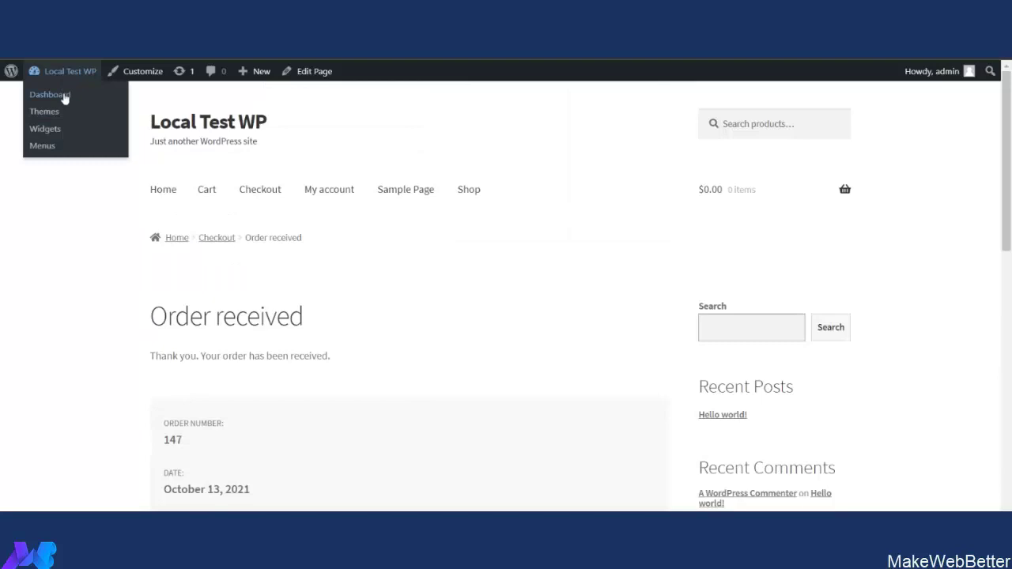
pyautogui.click(65, 97)
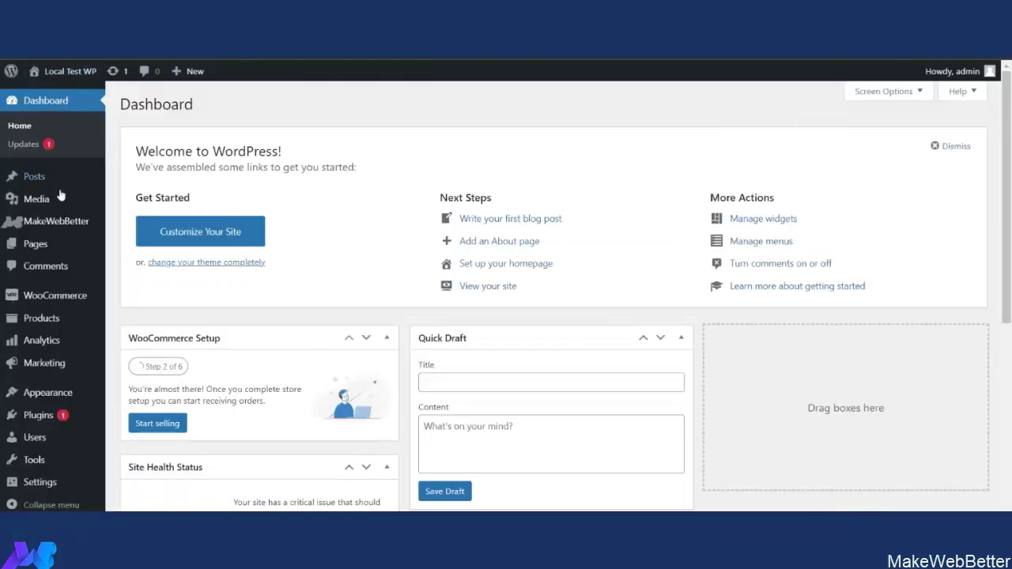
pyautogui.moveTo(65, 224)
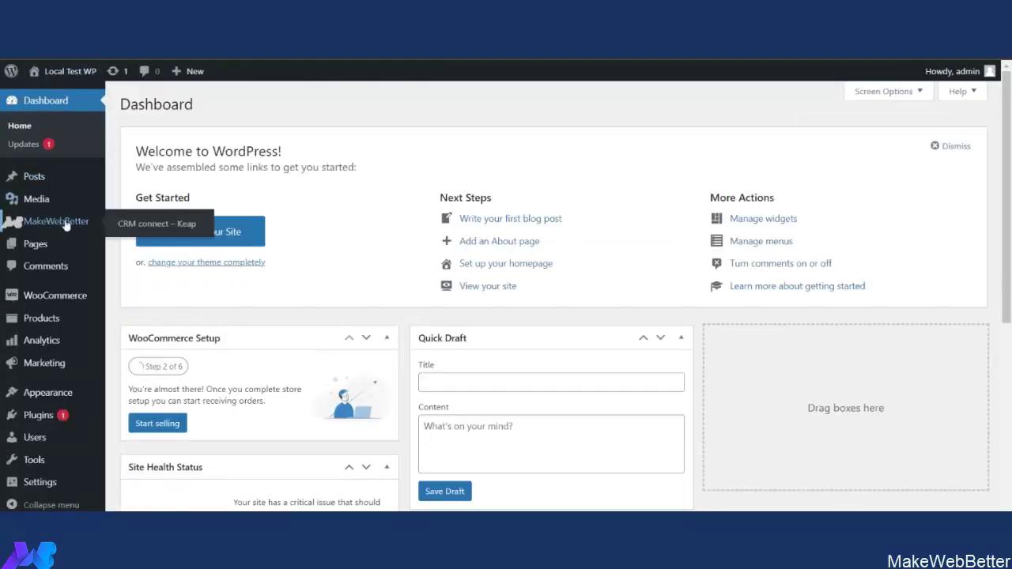
pyautogui.click(140, 225)
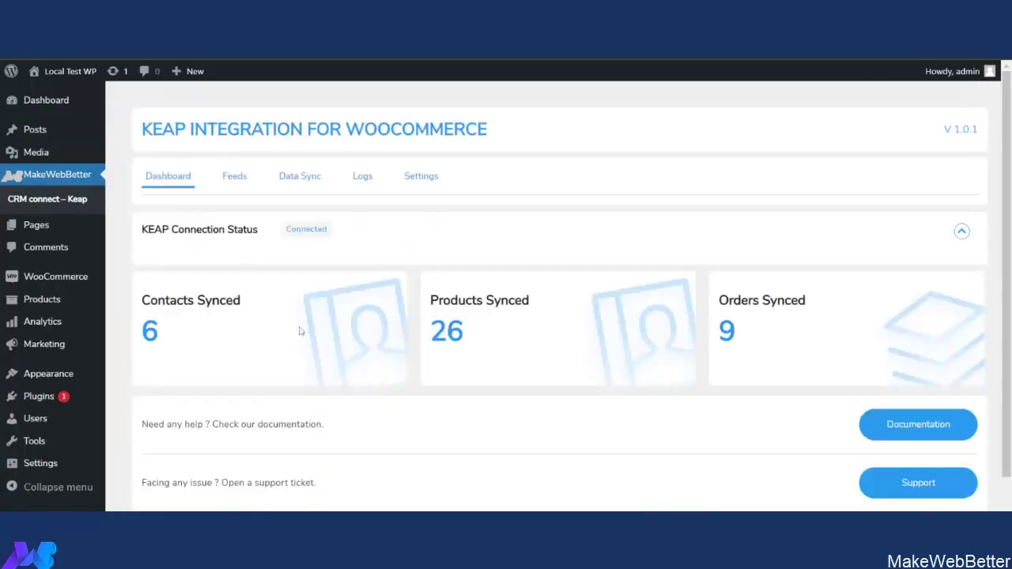
pyautogui.scroll(-1, 301, 331)
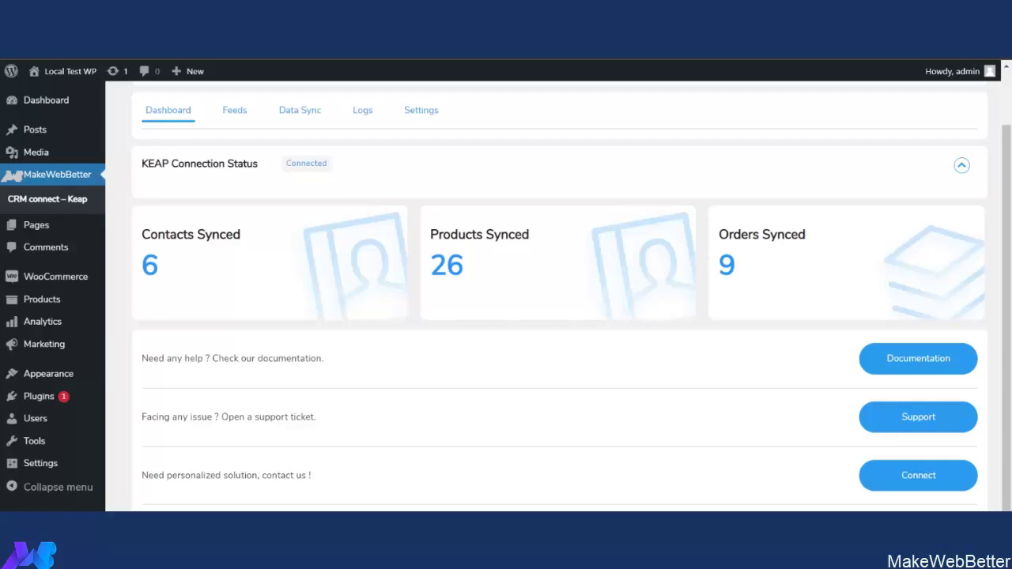
pyautogui.scroll(2, 273, 376)
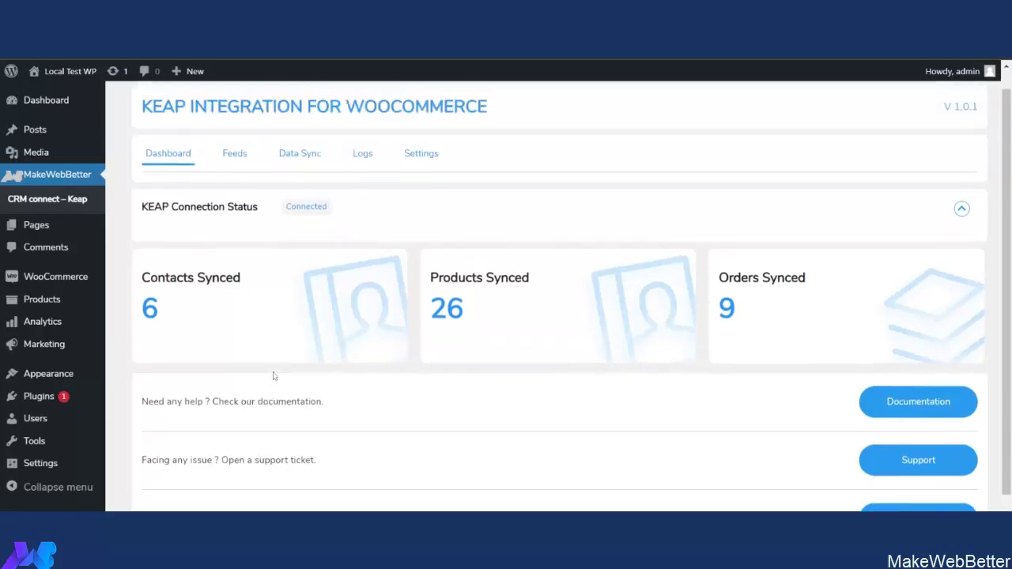